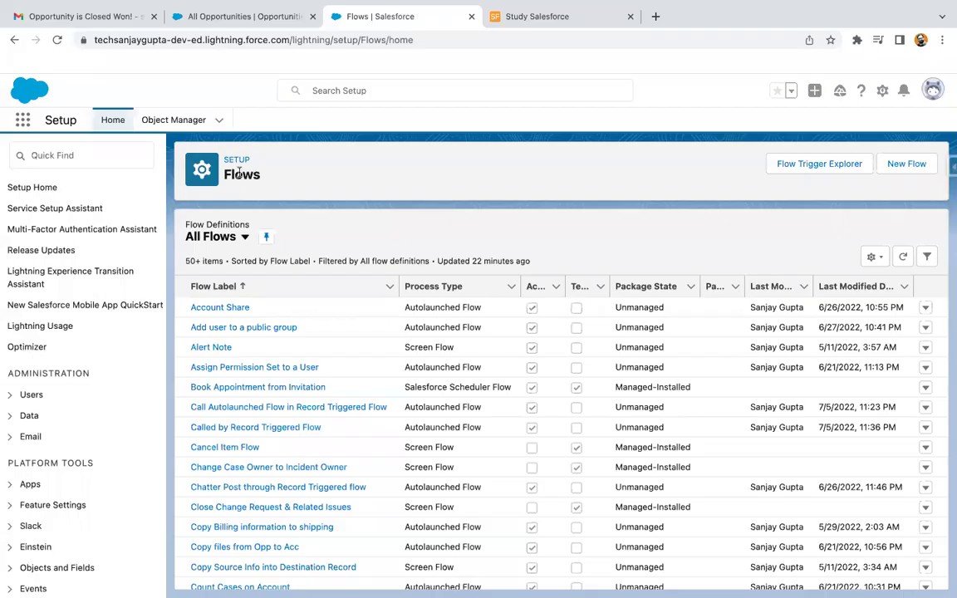
- Create a new flow of type Autolaunched Flow (No Trigger)
click(911, 165)
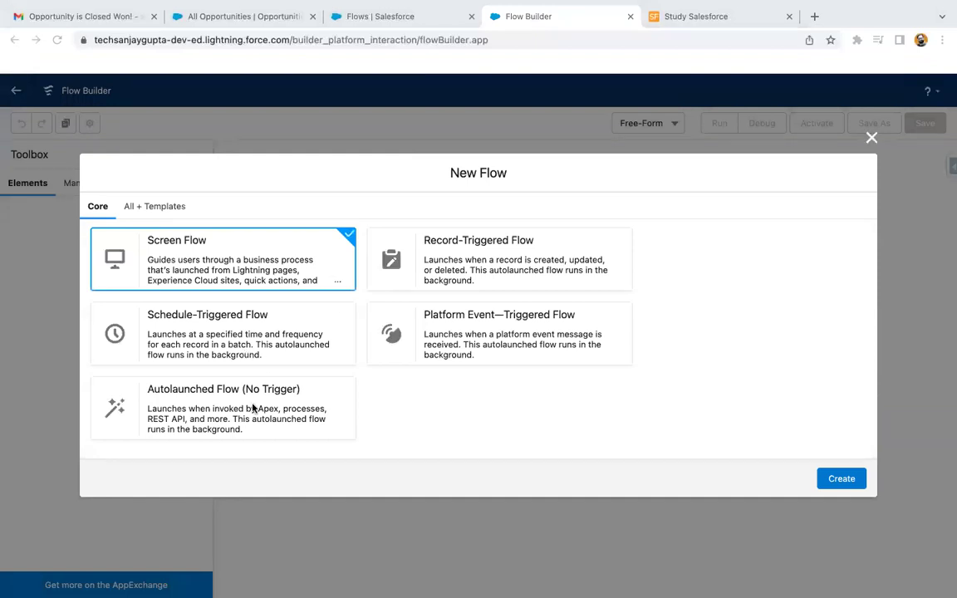
click(251, 411)
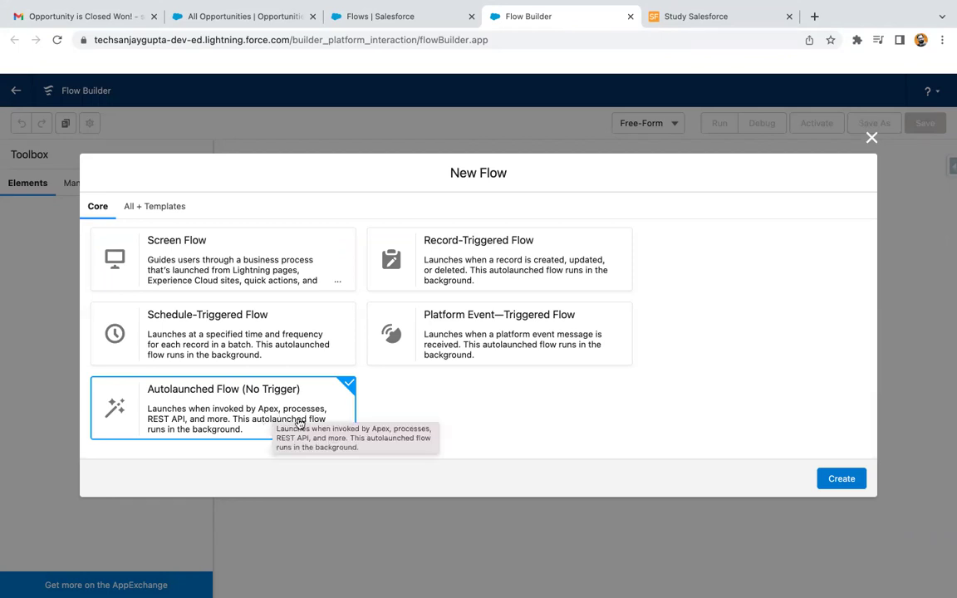
click(841, 479)
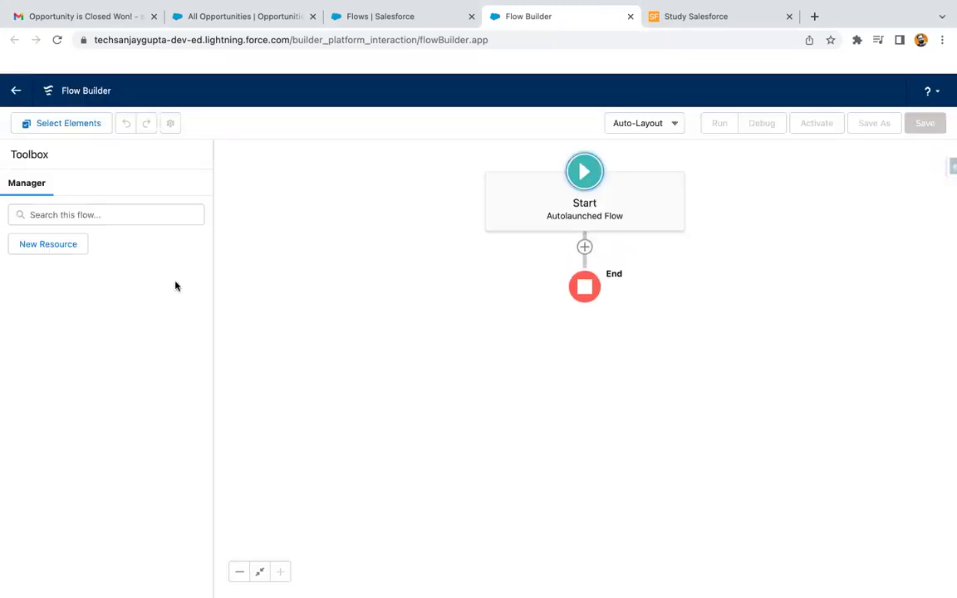
- Create a Text variable resource named recordId, marked Available for input
click(72, 249)
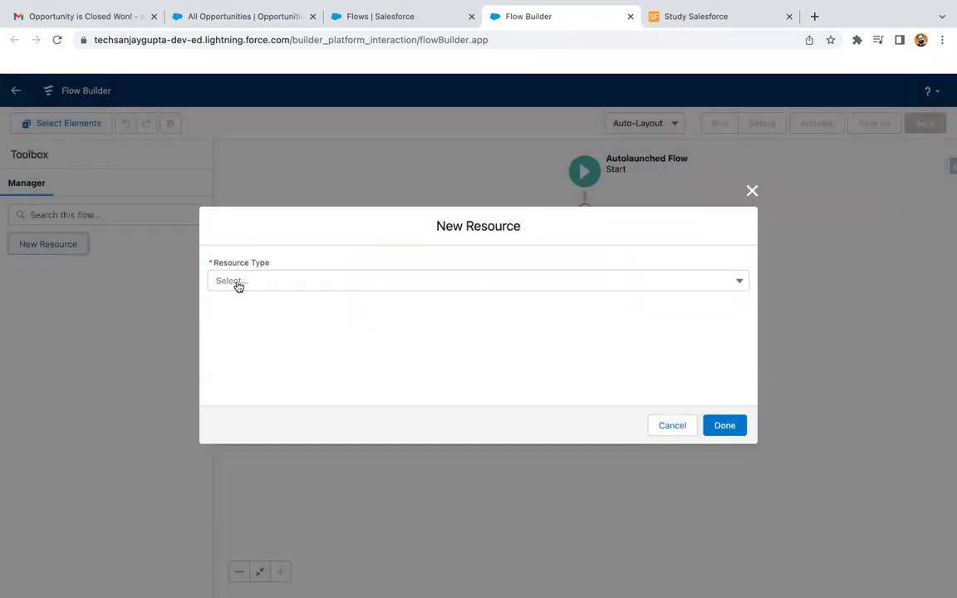
click(239, 283)
click(249, 306)
click(246, 305)
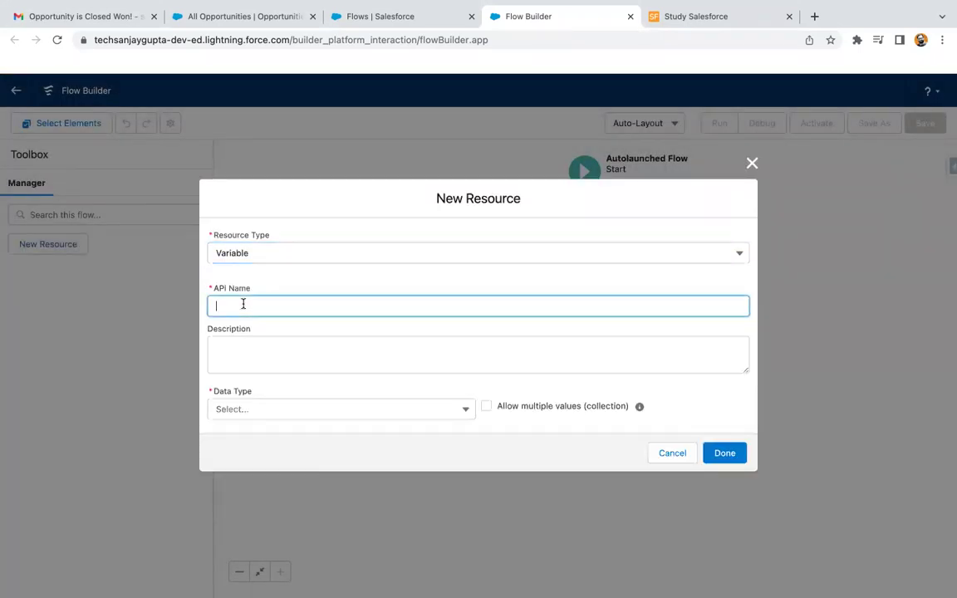
text(recordId)
click(246, 409)
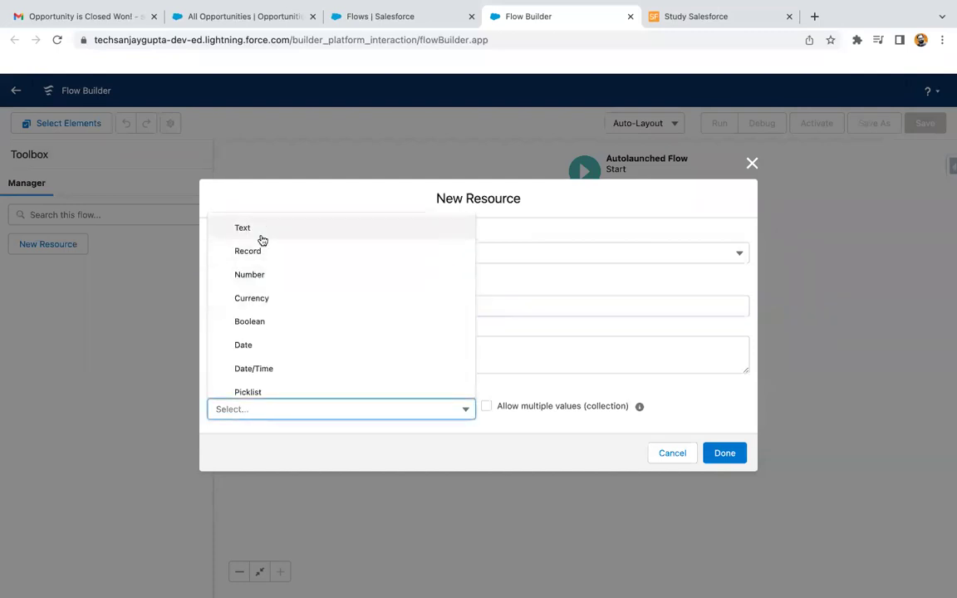
click(260, 229)
click(213, 443)
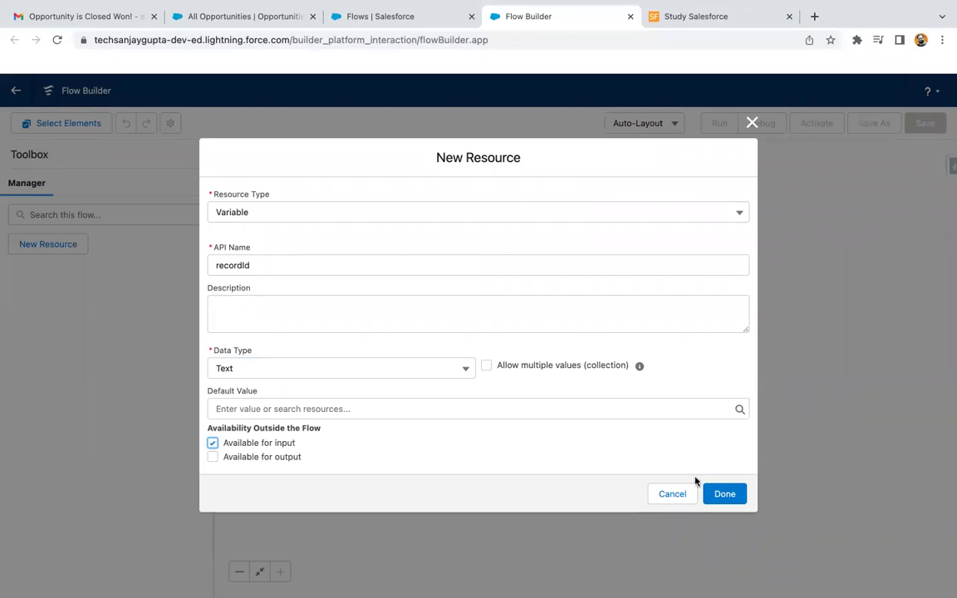
click(727, 497)
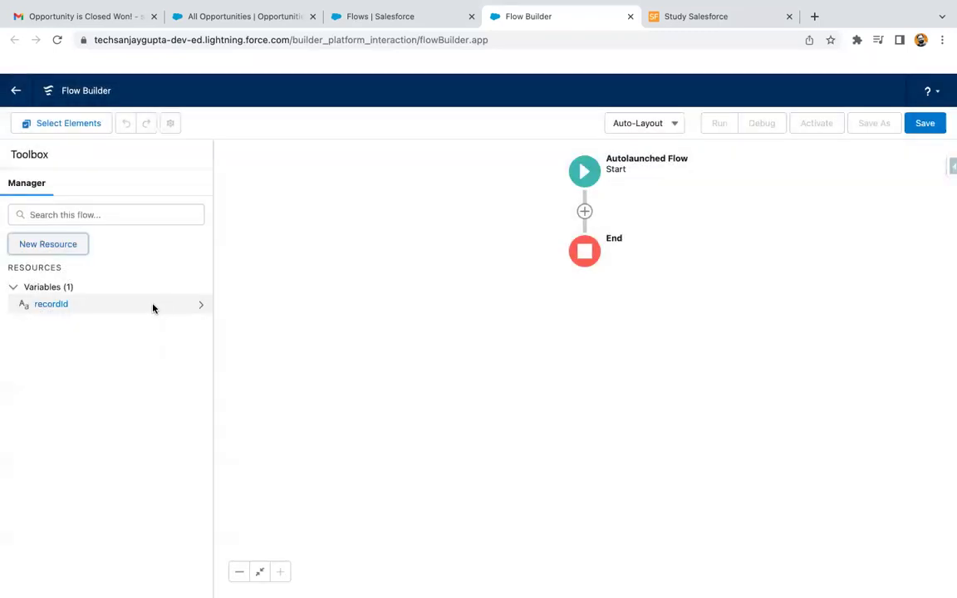
- Create a Text variable resource named stageName, marked Available for output
click(66, 250)
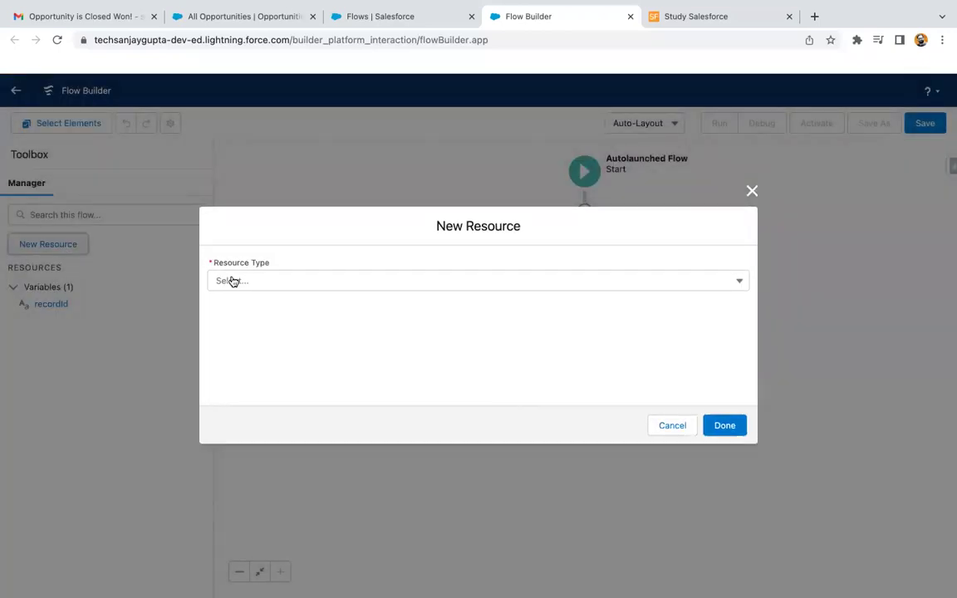
click(231, 280)
click(257, 313)
click(261, 307)
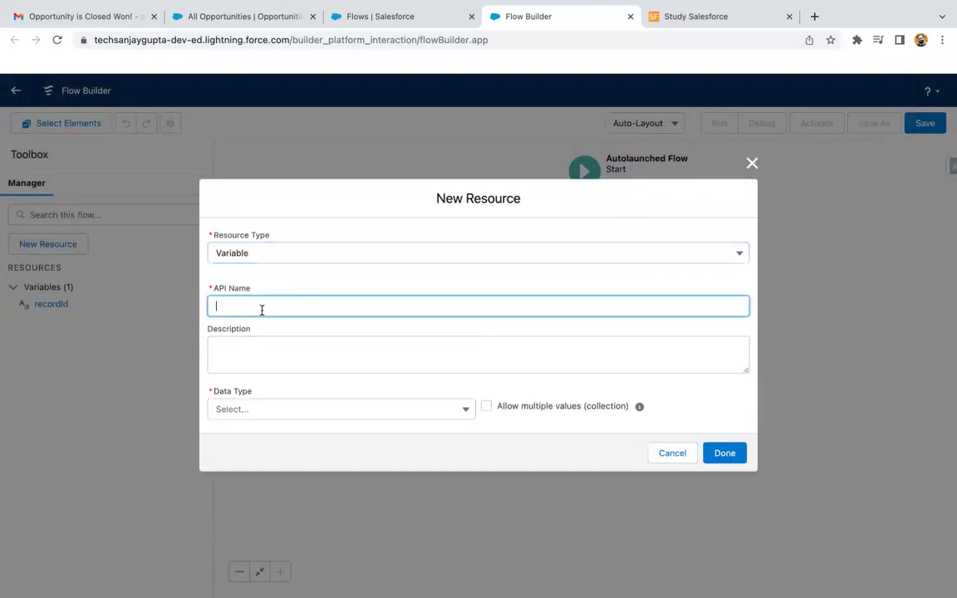
text(stageName)
click(250, 407)
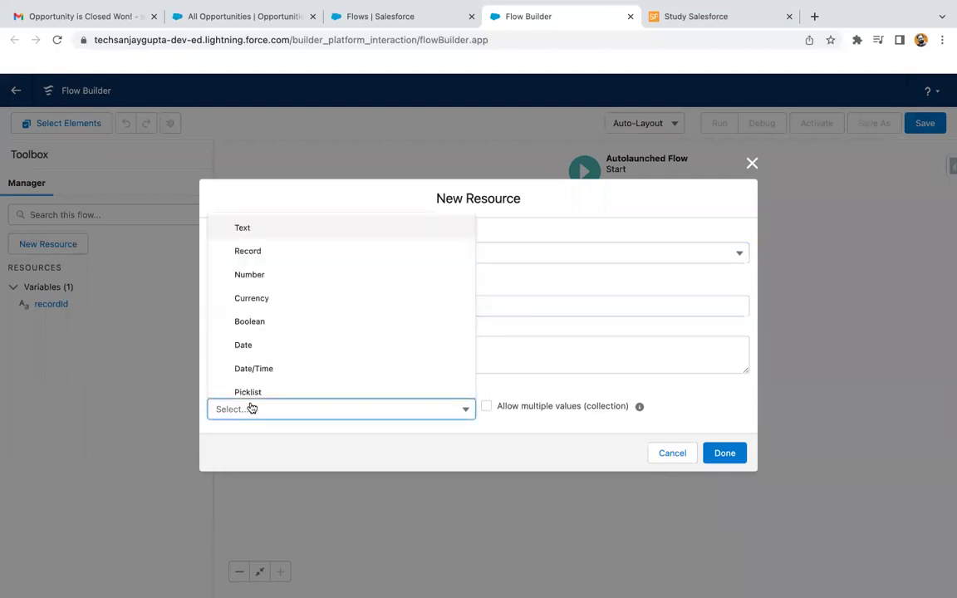
click(254, 233)
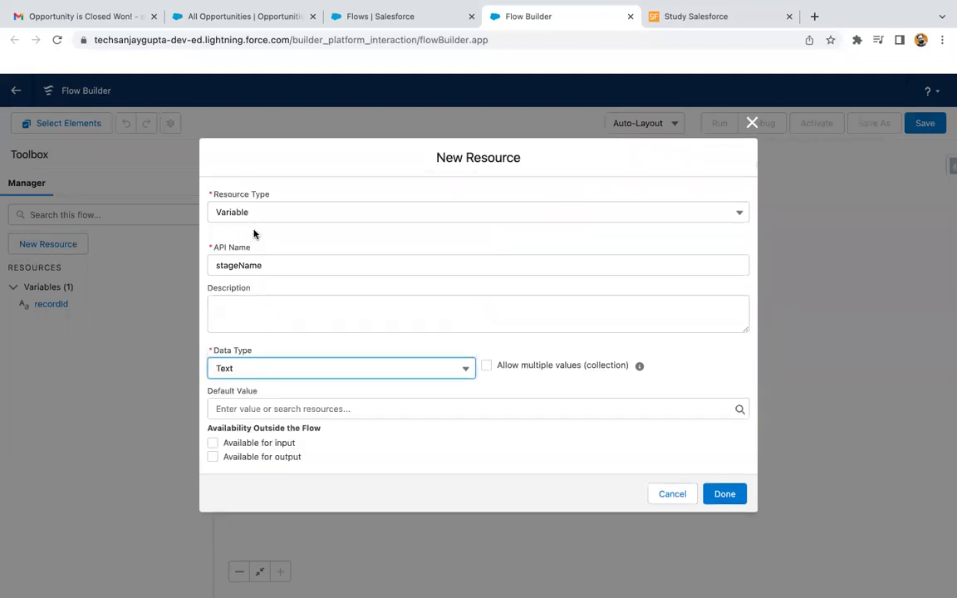
click(363, 443)
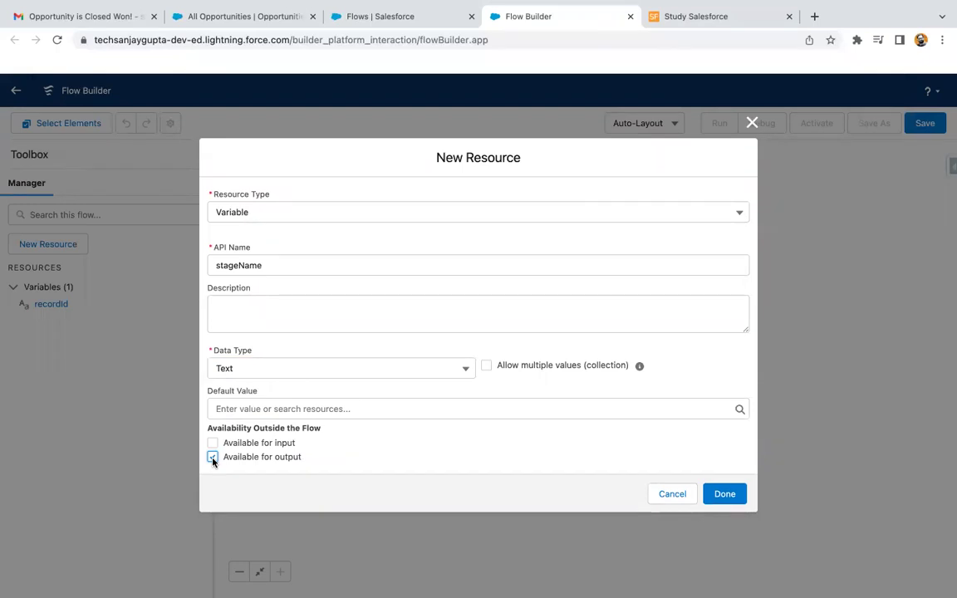
click(720, 494)
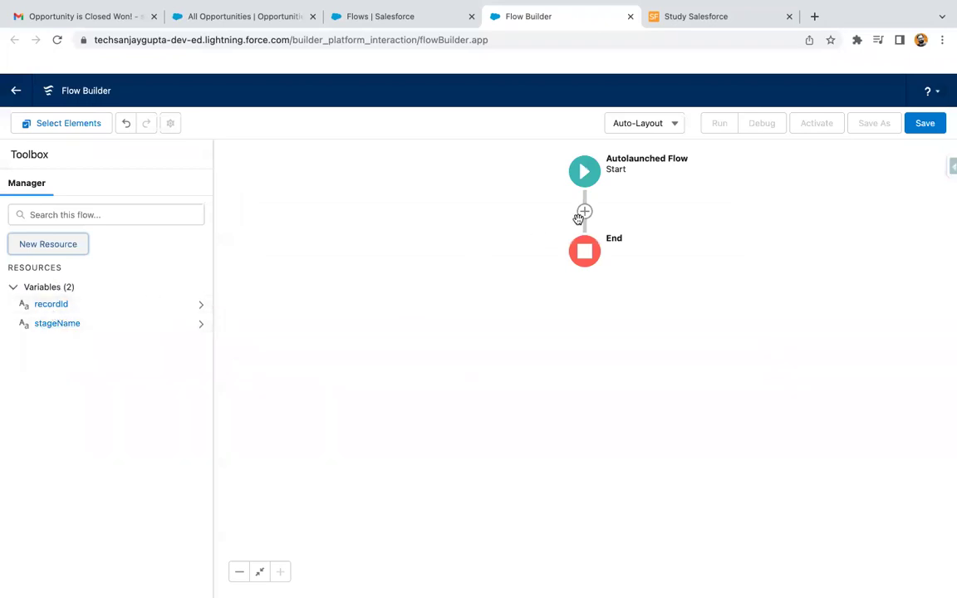
click(585, 212)
- Add a Get Records element labelled 'Get Opportunity Record' querying the Opportunity object
scroll(563, 366, down, 2)
scroll(565, 397, down, 5)
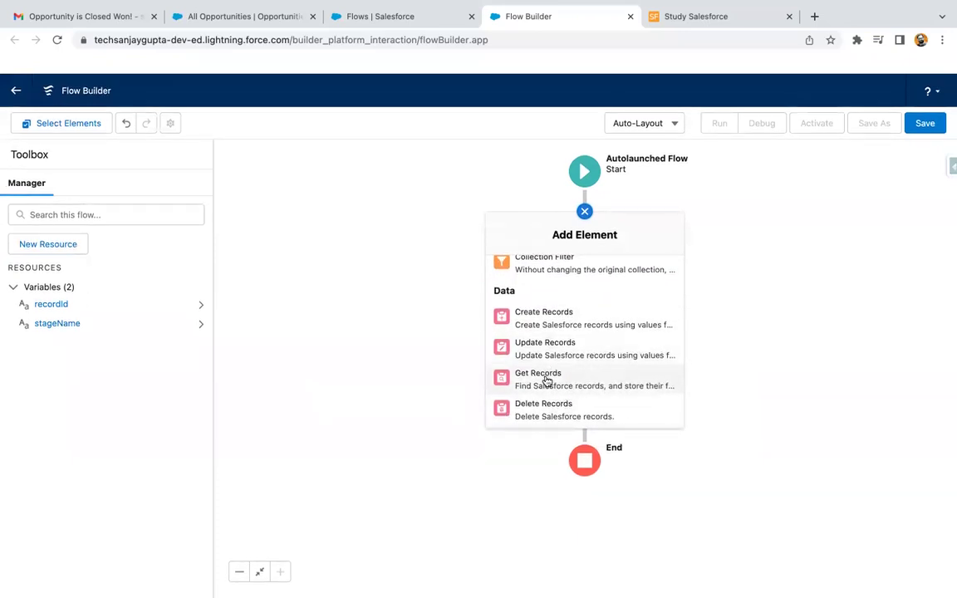
click(547, 380)
text(Get Opportu)
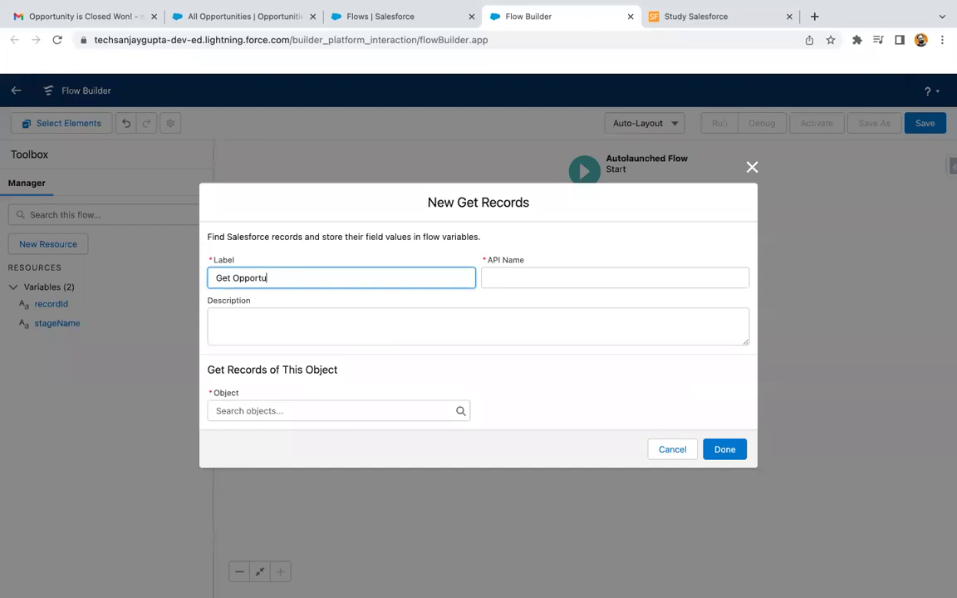
text(nity Record)
click(297, 369)
click(274, 407)
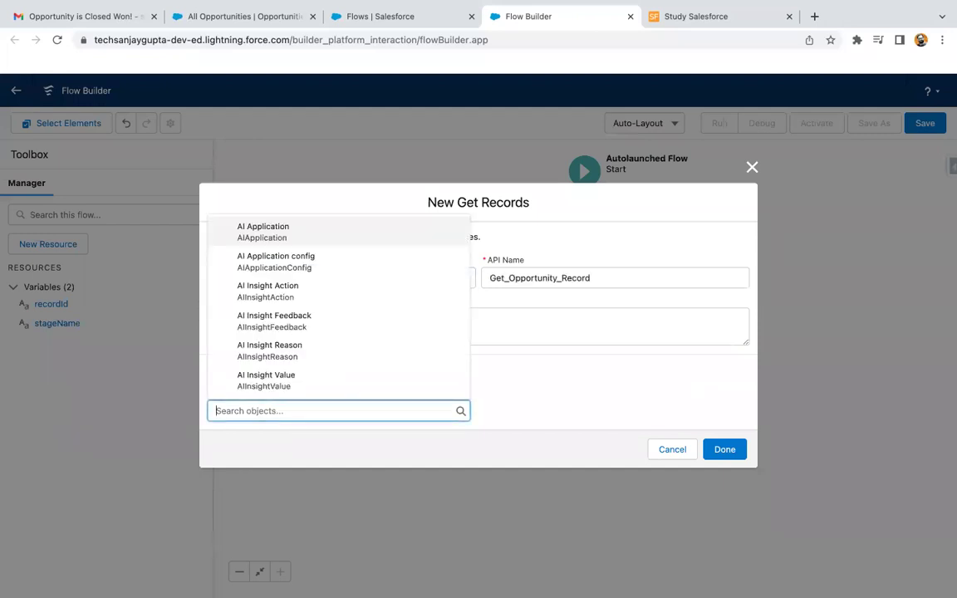
text(opp)
click(272, 231)
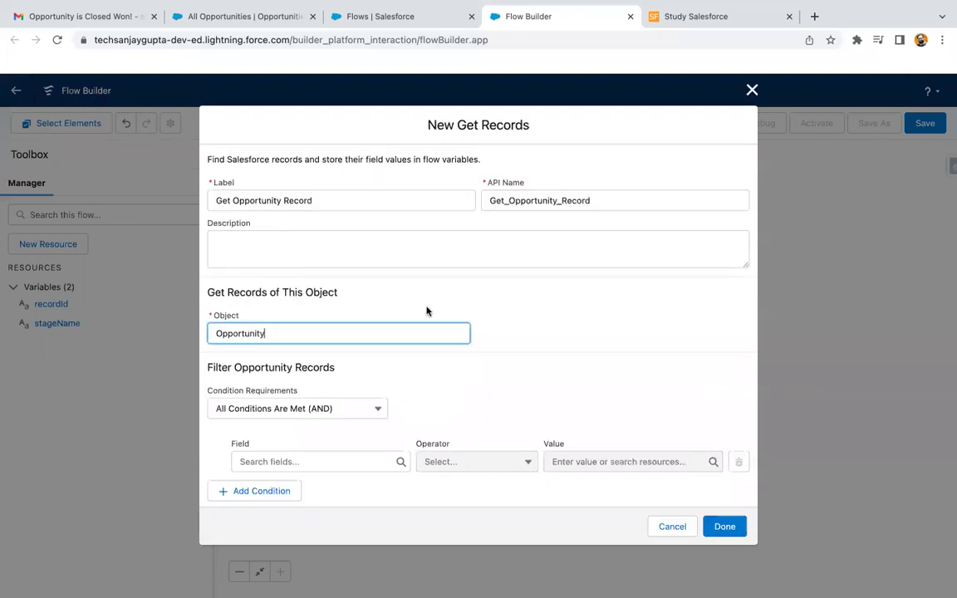
scroll(427, 310, down, 2)
scroll(427, 310, down, 1)
- Filter on Id Equals recordId and choose to pick fields and assign variables manually
click(333, 292)
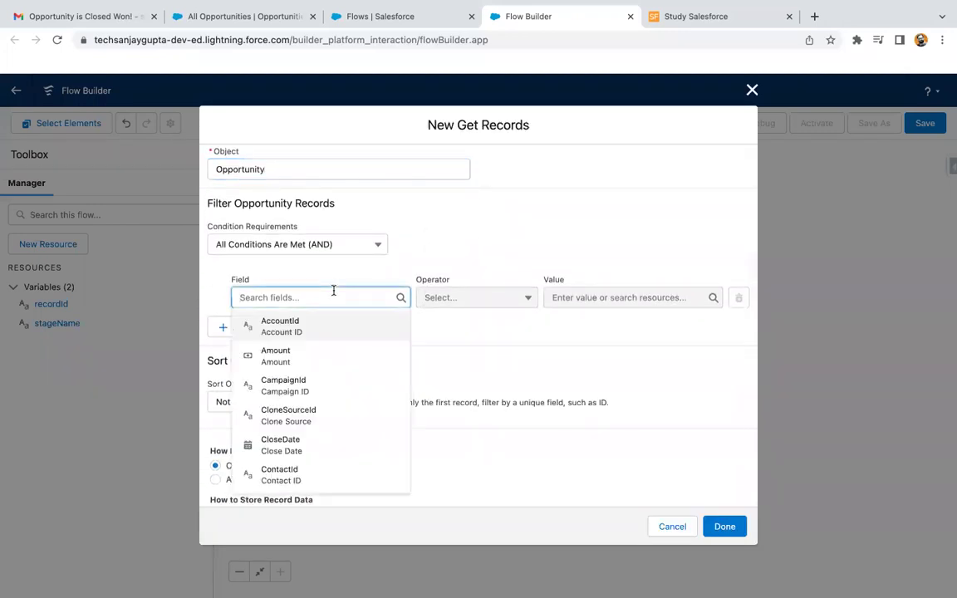
text(id)
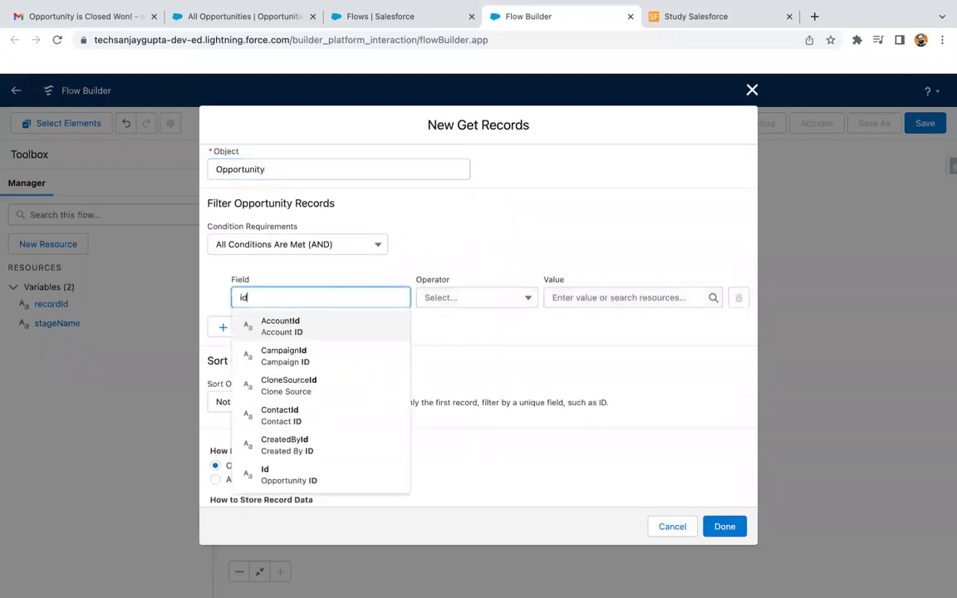
click(309, 467)
click(572, 299)
text(reco)
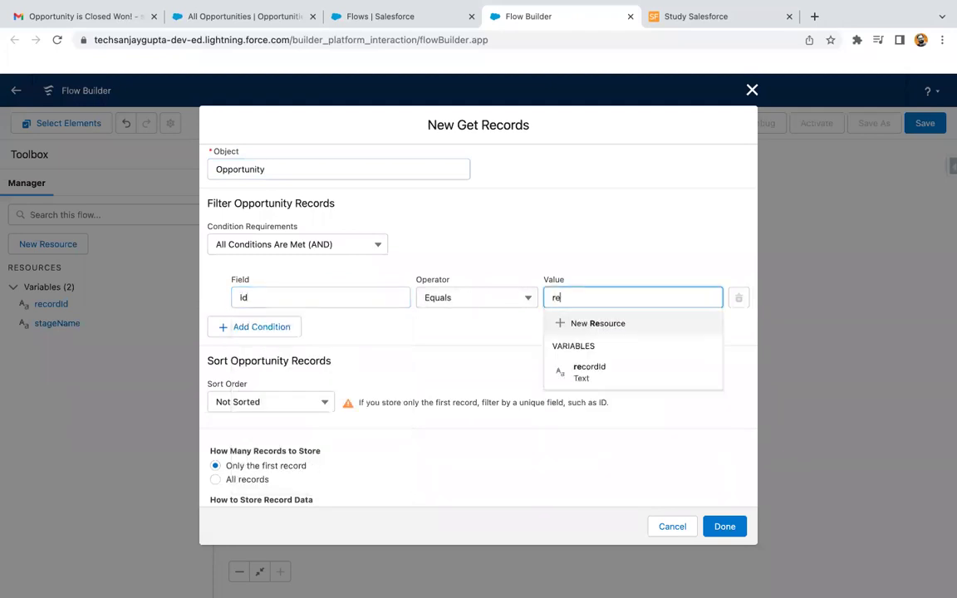
click(592, 344)
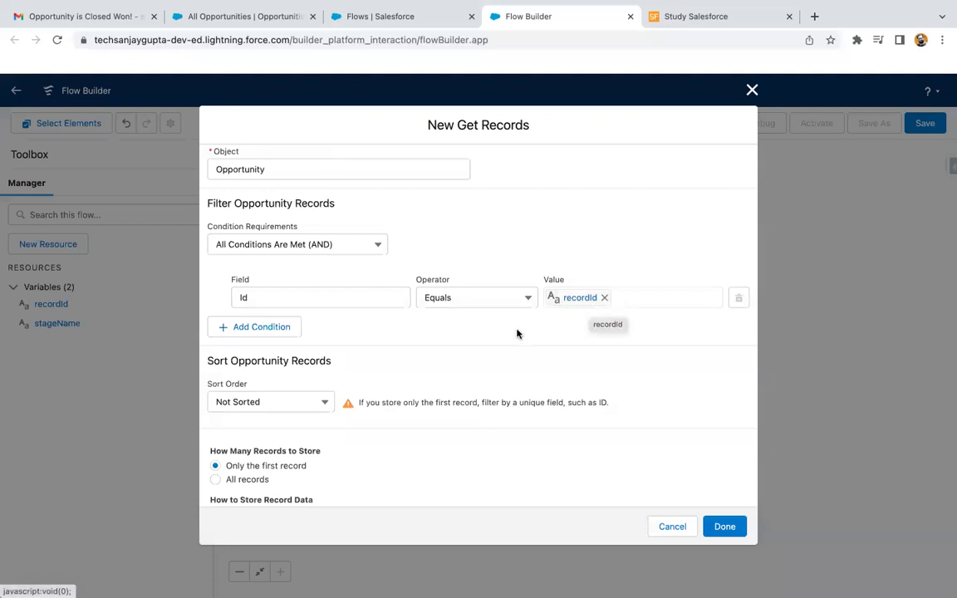
scroll(517, 332, down, 1)
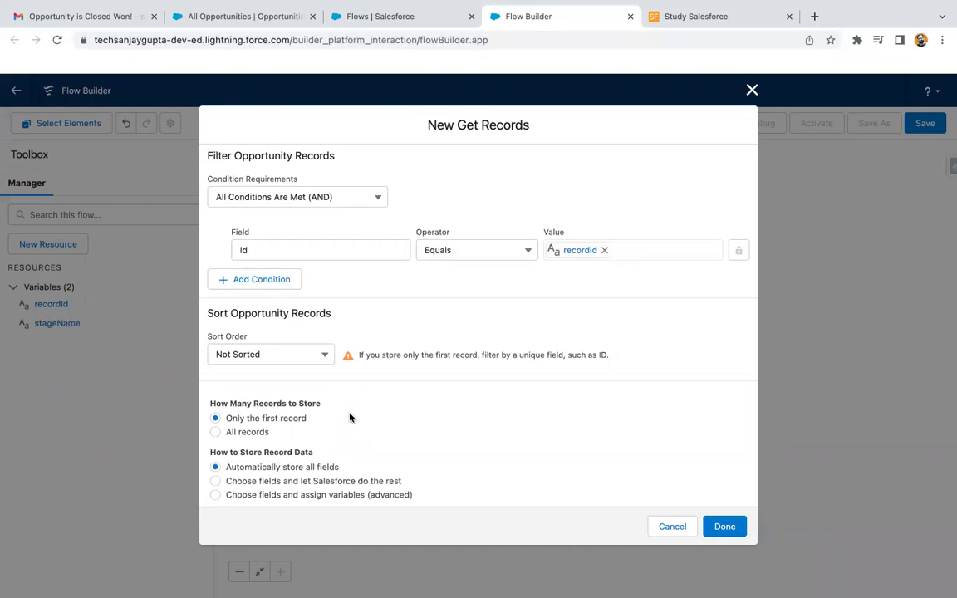
click(213, 495)
scroll(332, 466, down, 3)
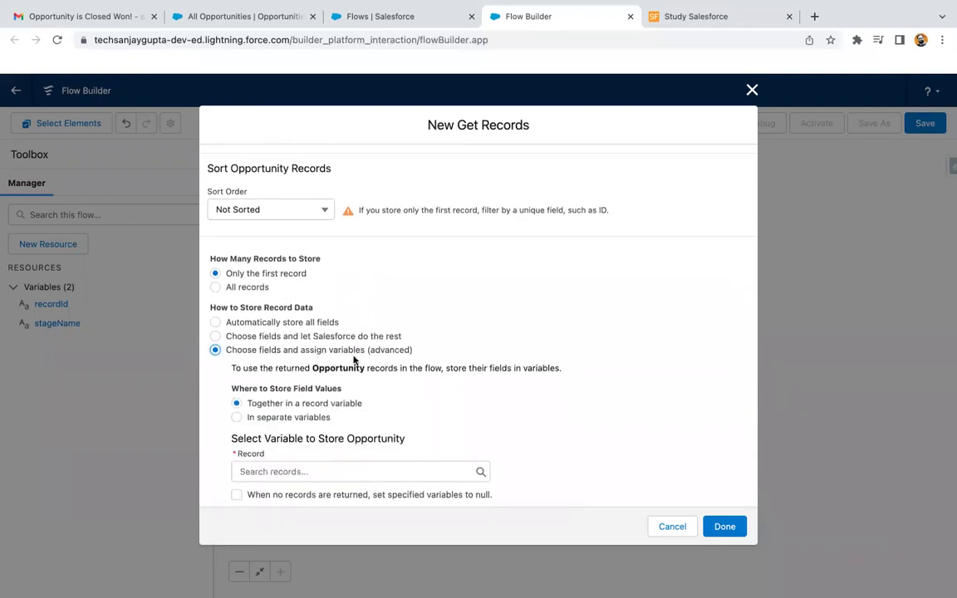
- Map the StageName field to the {!stageName} variable
click(237, 417)
scroll(301, 432, down, 1)
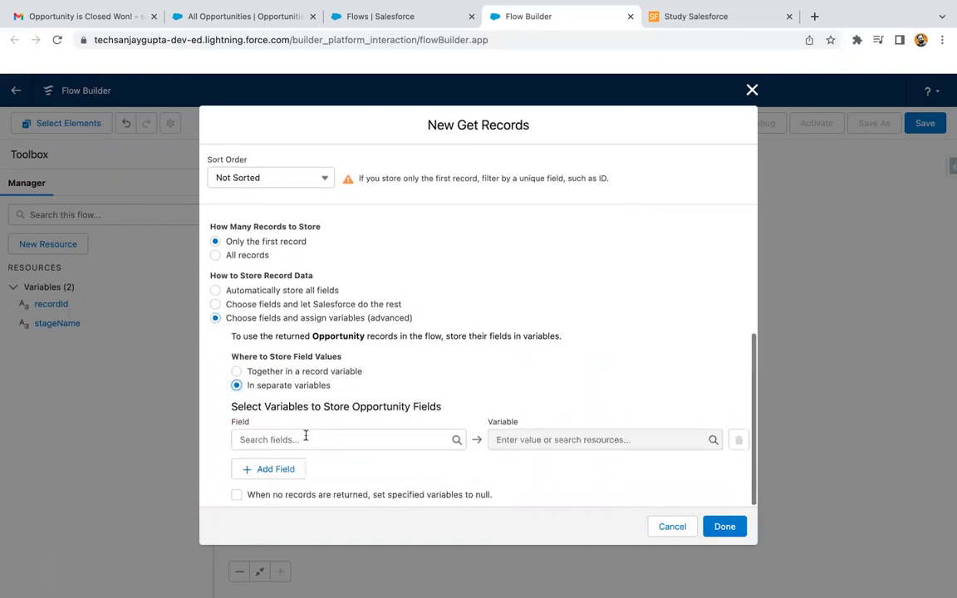
click(290, 437)
text(stage)
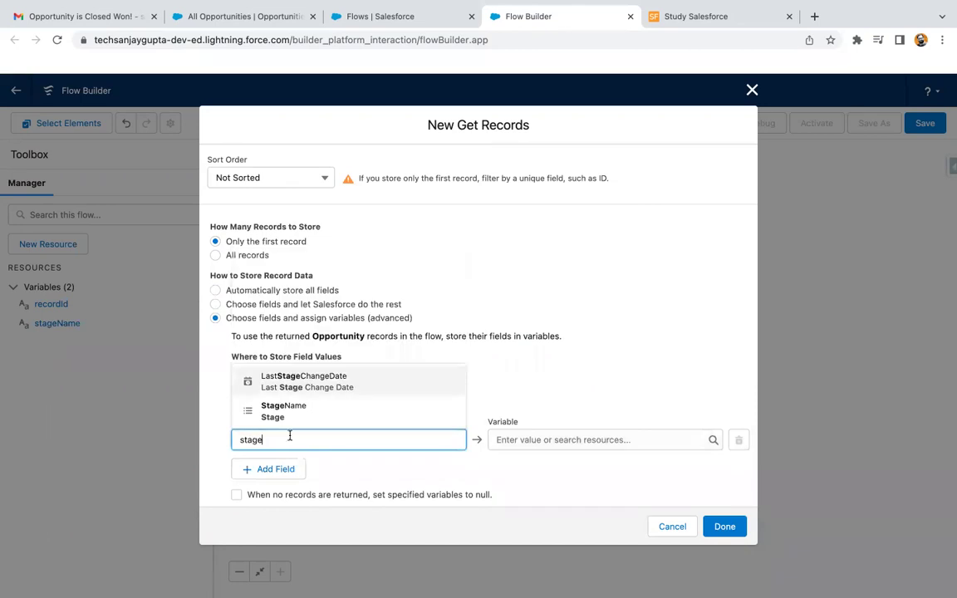
click(304, 415)
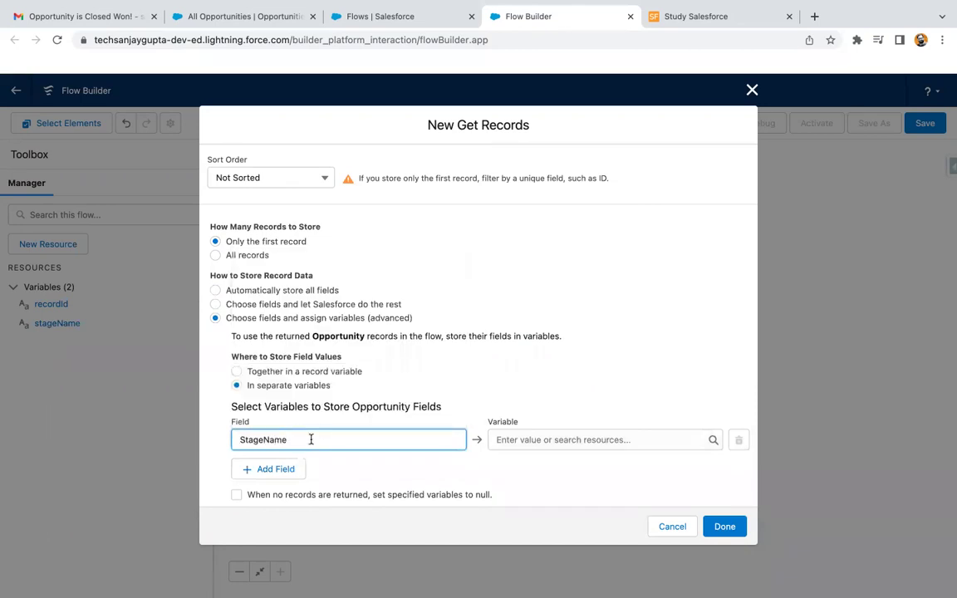
click(549, 440)
text(stage)
click(560, 412)
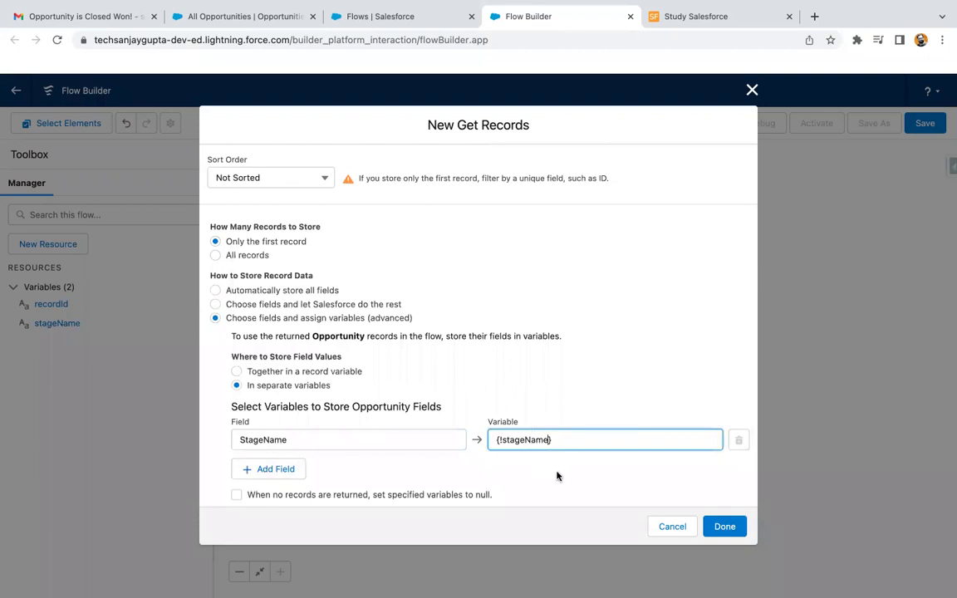
- Fix the Done error by sorting Ascending by Id, then add the step to the flow
click(725, 526)
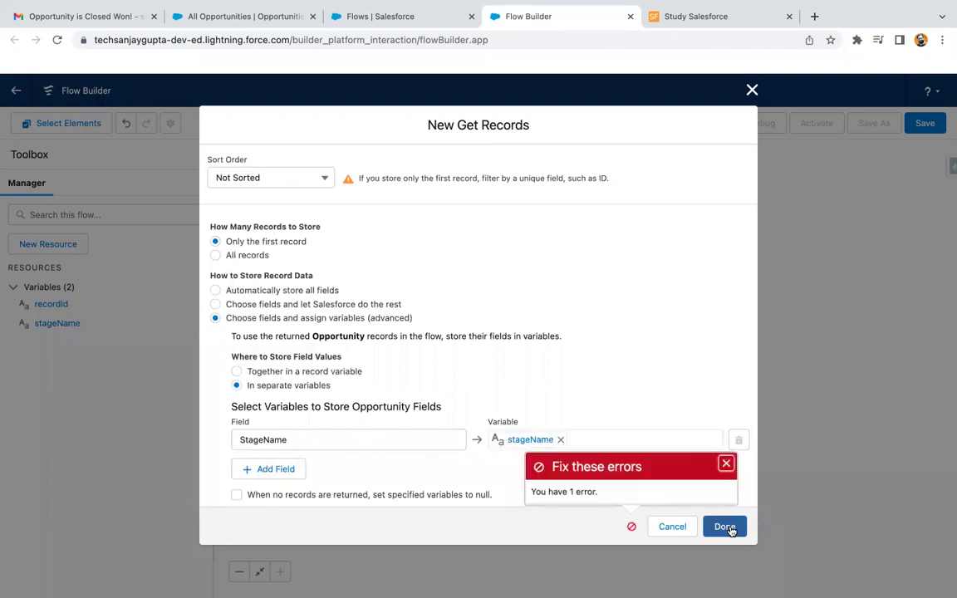
scroll(651, 326, up, 6)
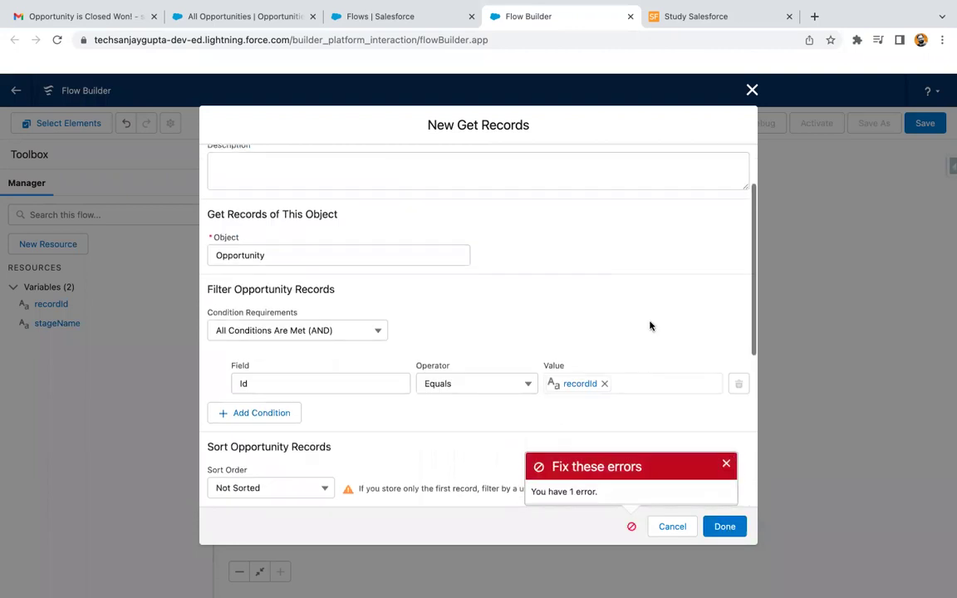
click(726, 463)
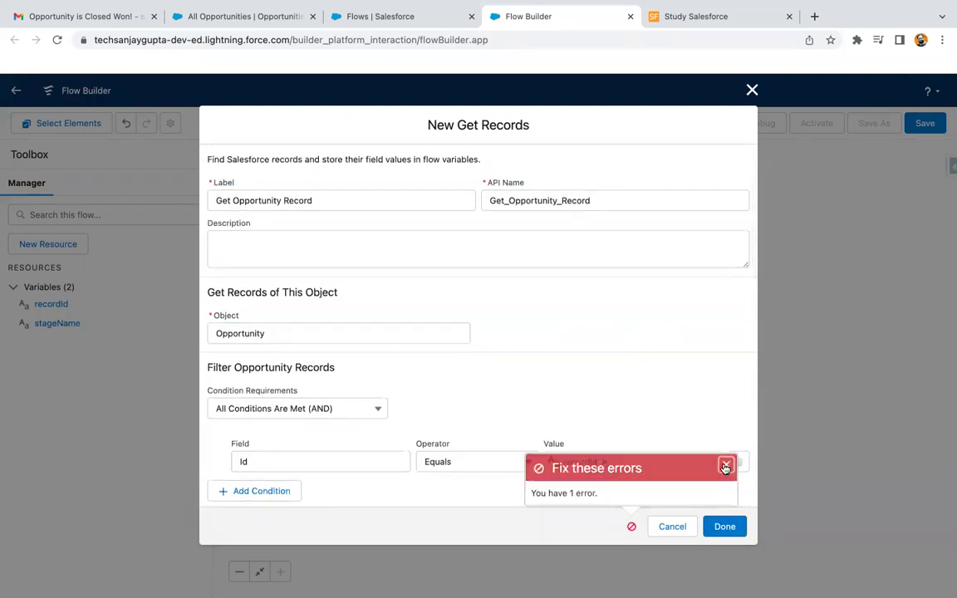
scroll(568, 393, down, 5)
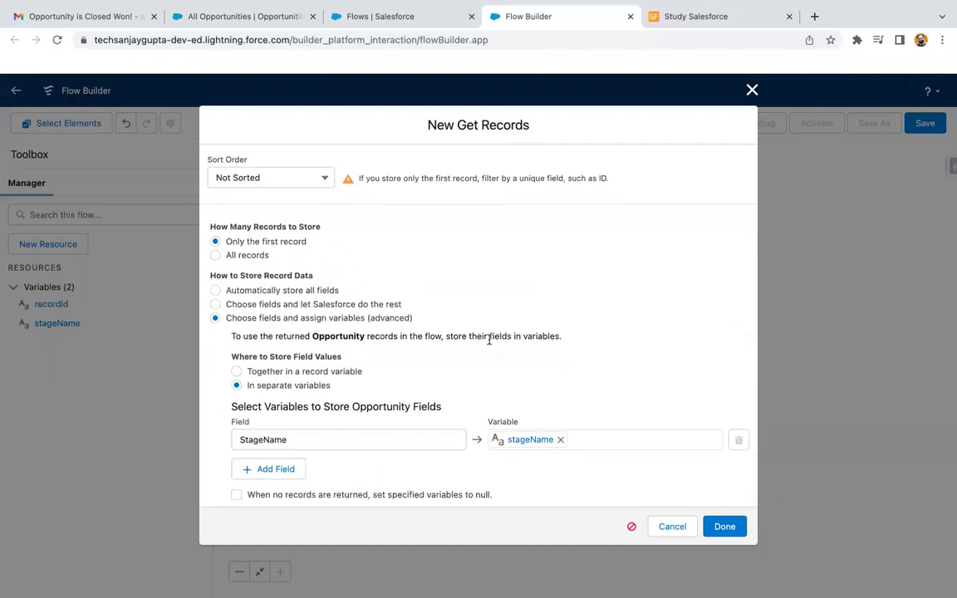
scroll(456, 299, up, 1)
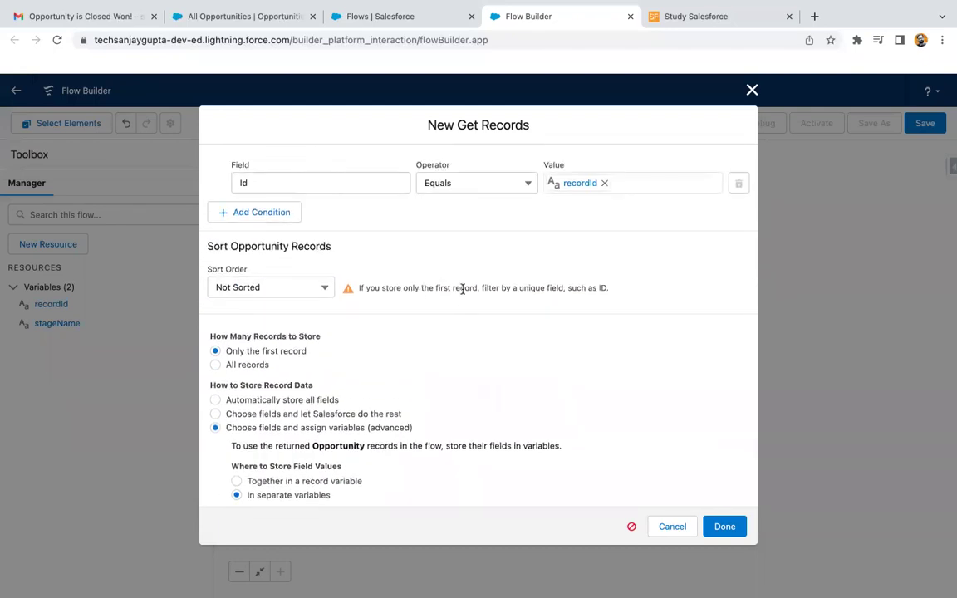
click(318, 295)
click(295, 314)
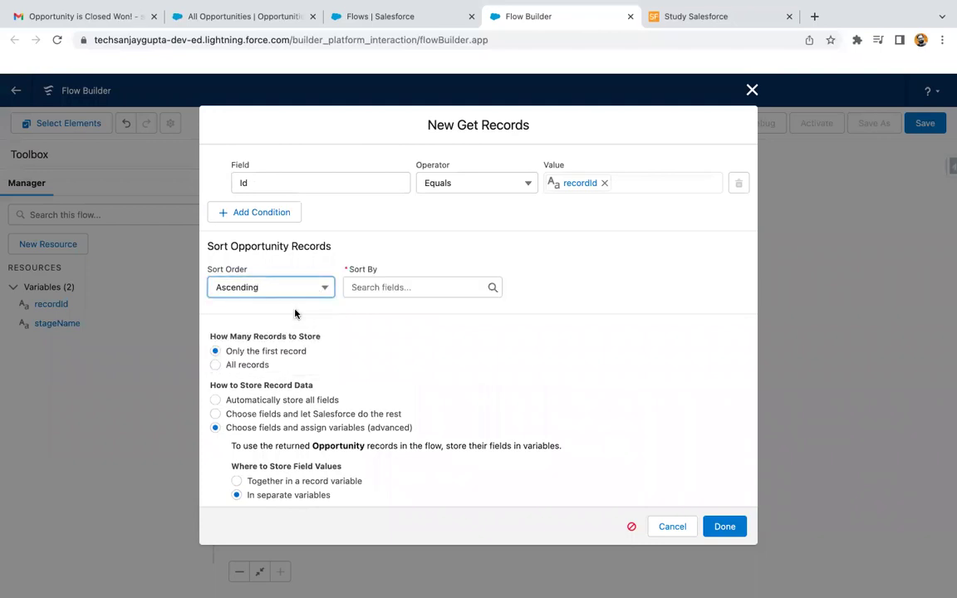
click(404, 287)
text(id)
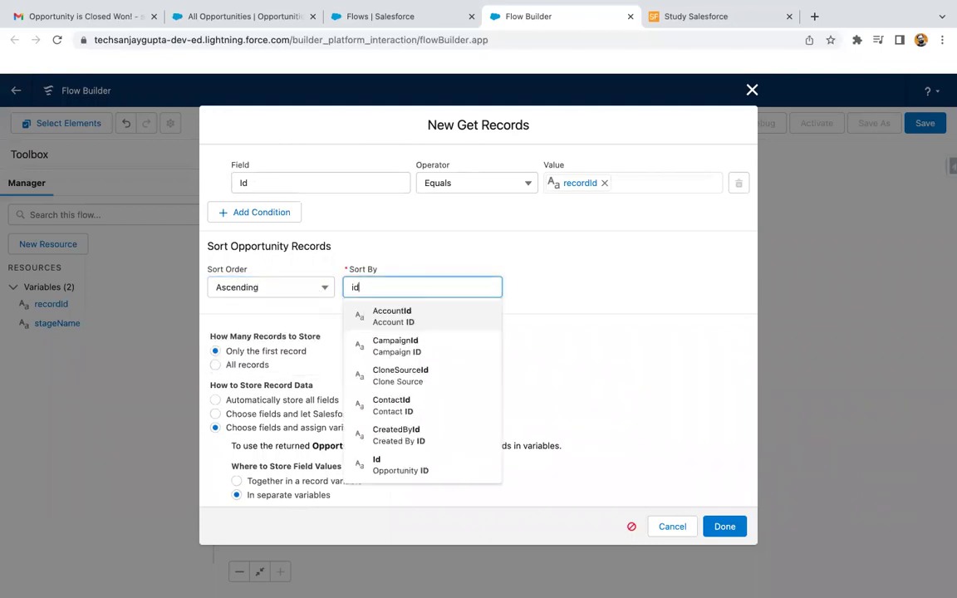
click(396, 460)
scroll(572, 312, down, 3)
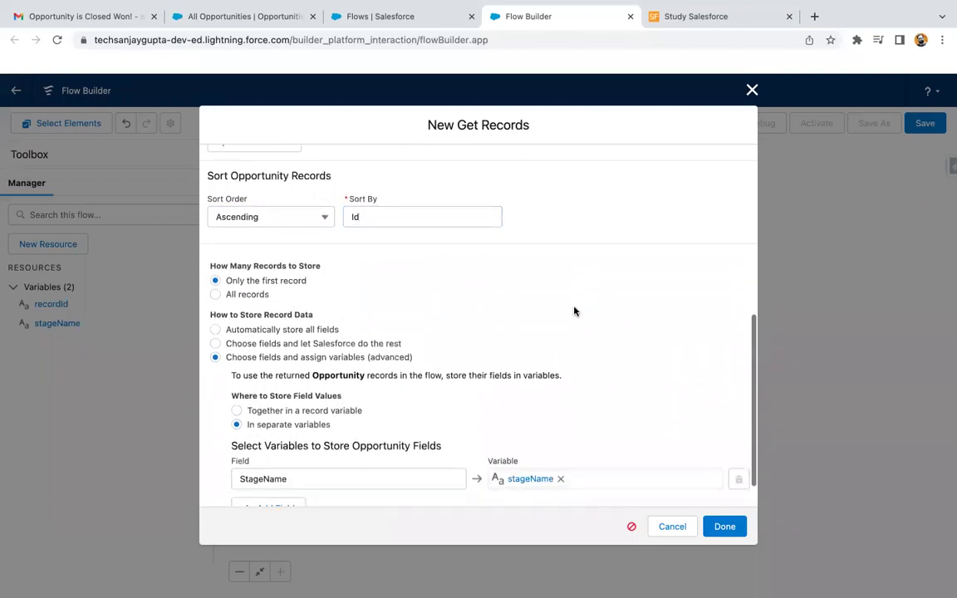
click(728, 528)
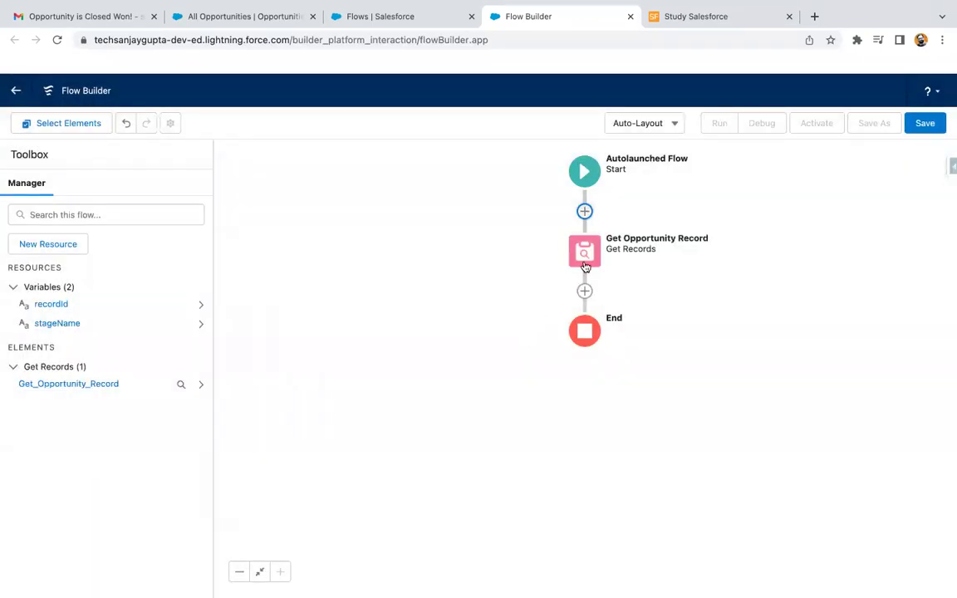
- Reopen Get Opportunity Record to review its settings and close it unchanged
double_click(584, 266)
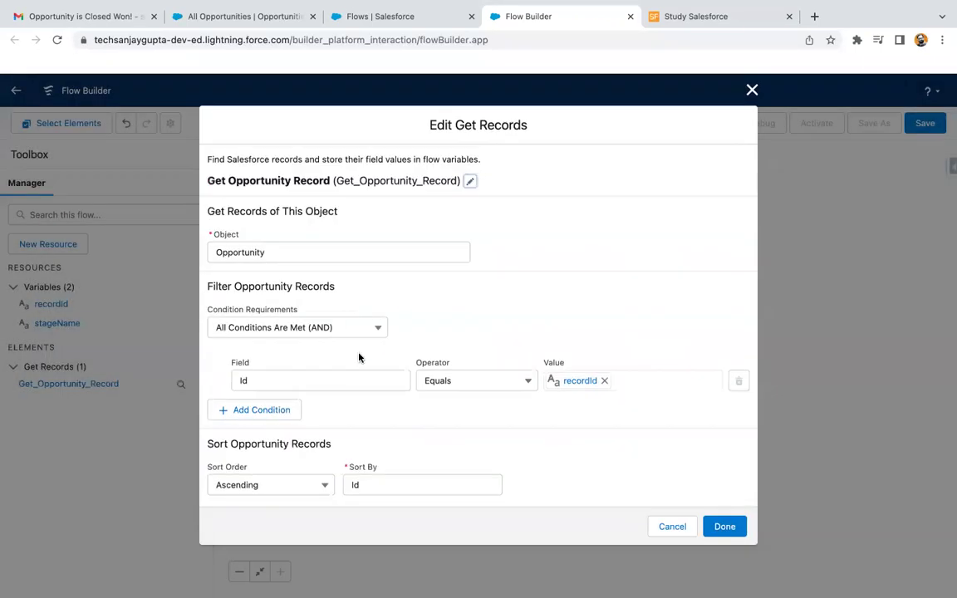
scroll(359, 358, down, 2)
scroll(299, 359, down, 1)
scroll(393, 361, down, 2)
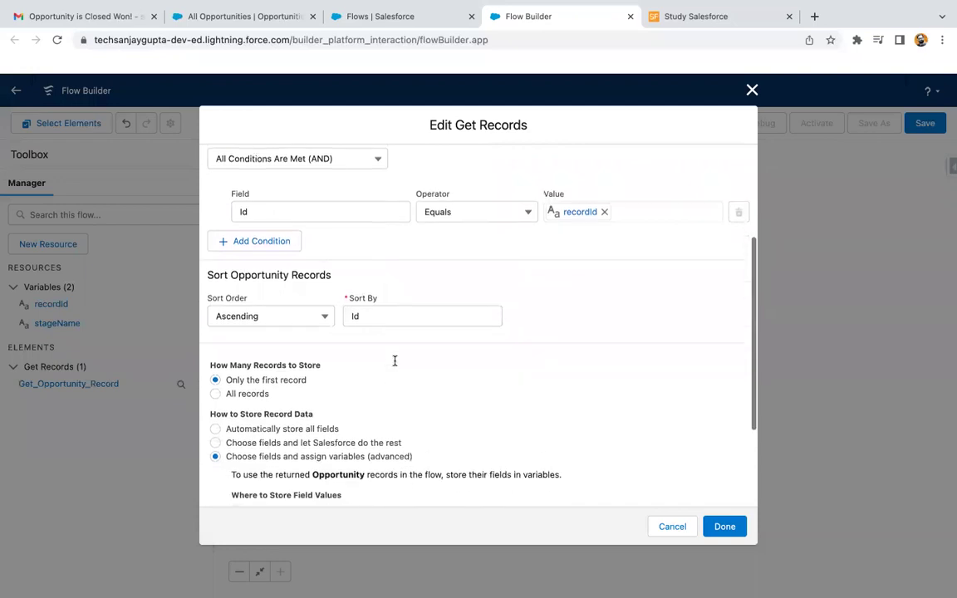
scroll(498, 365, down, 1)
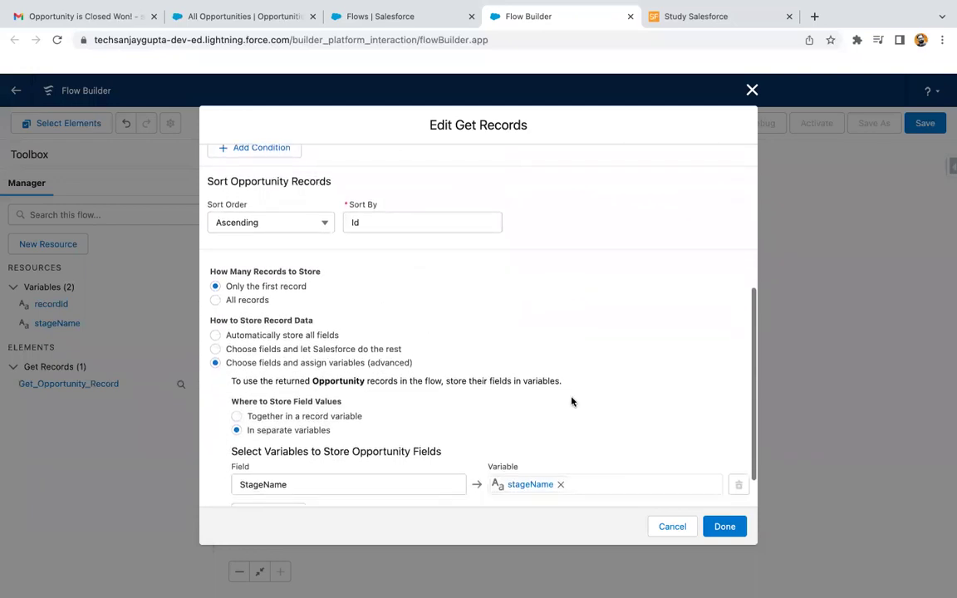
click(725, 527)
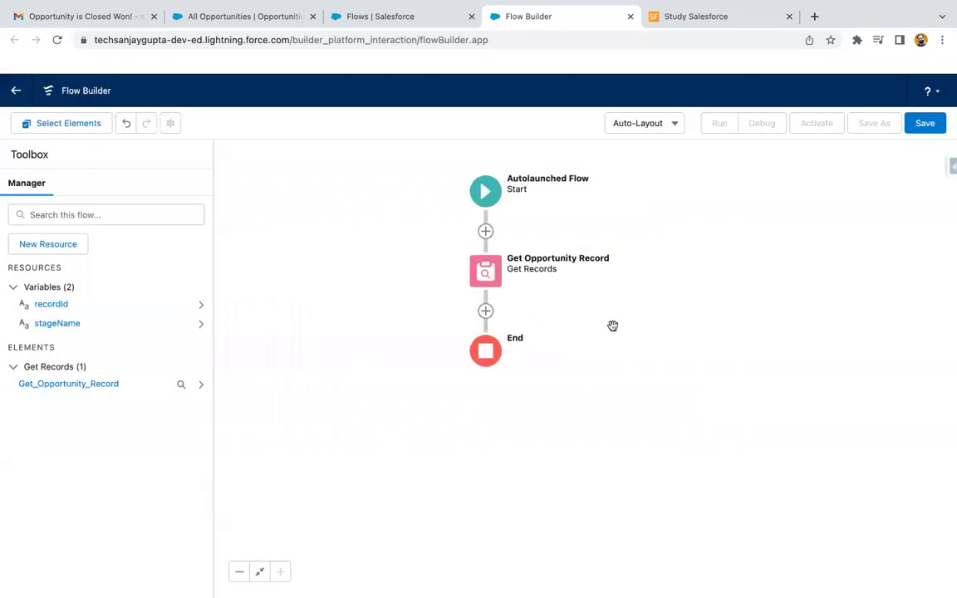
- Save the flow as 'Call autolaunched flow through Apex', activate it, and return to All Opportunities
click(926, 123)
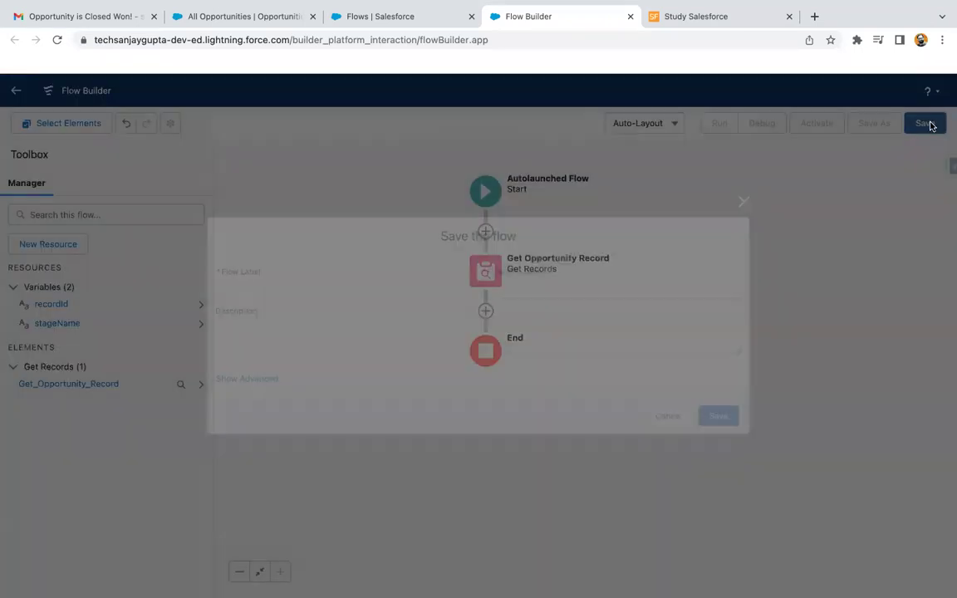
text(Cal)
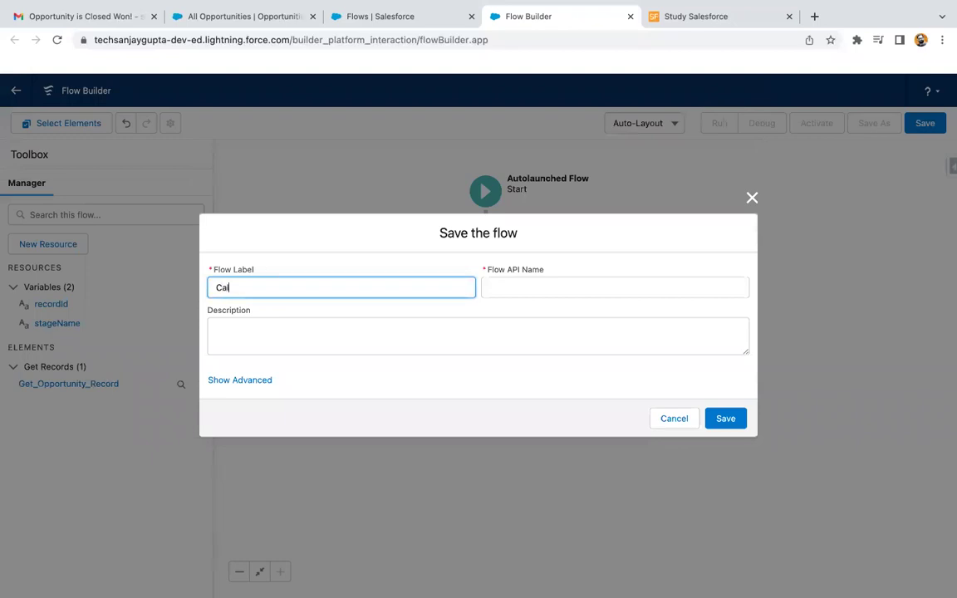
text(l autolaunched flow through)
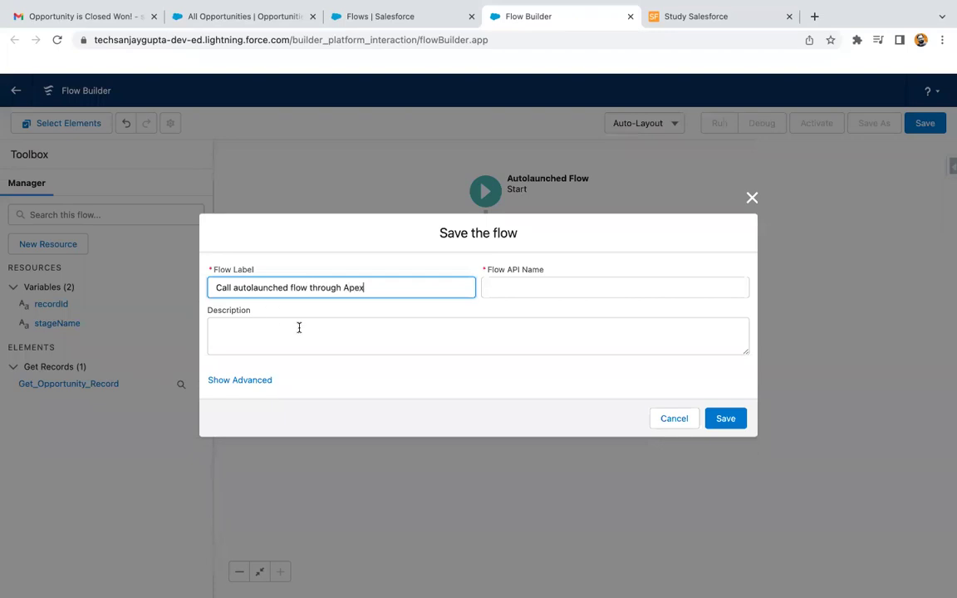
text( Apex)
click(728, 419)
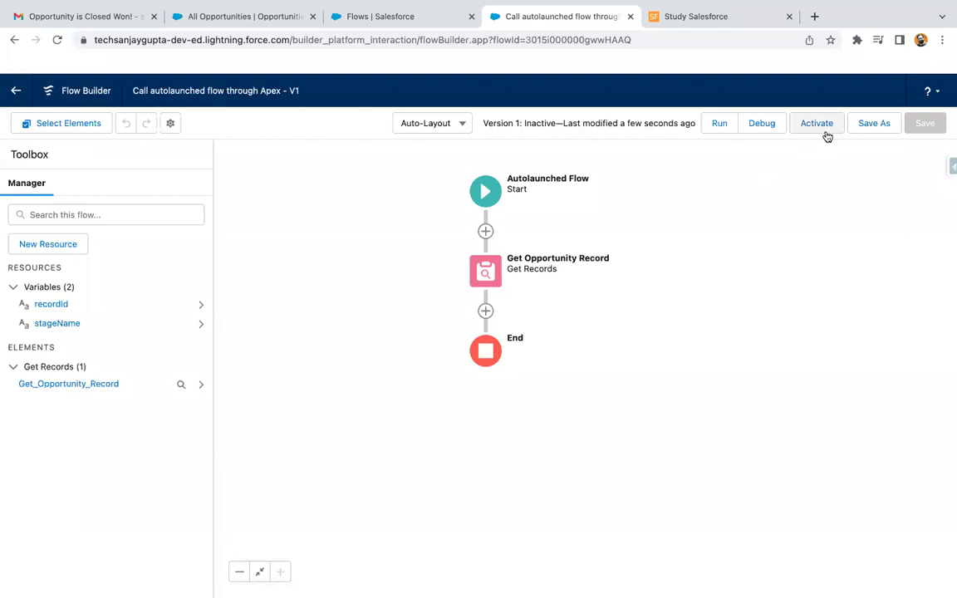
click(824, 131)
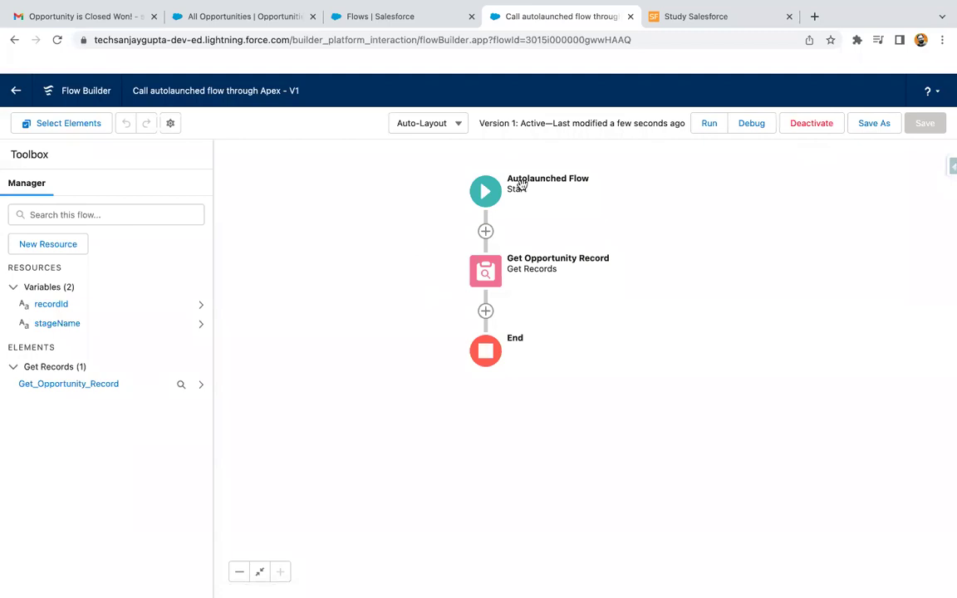
click(268, 24)
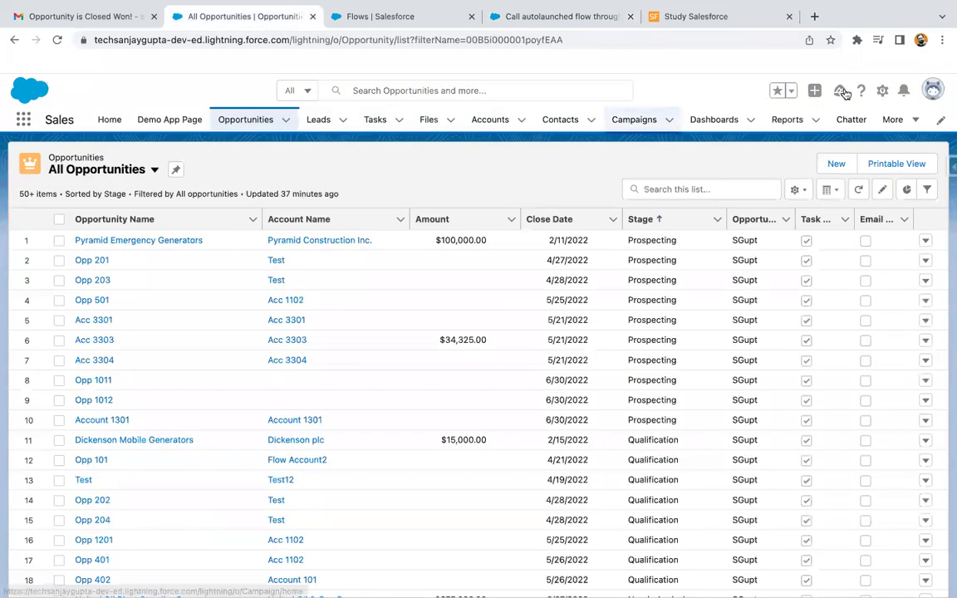
- Launch the Developer Console from the Setup gear menu
click(882, 90)
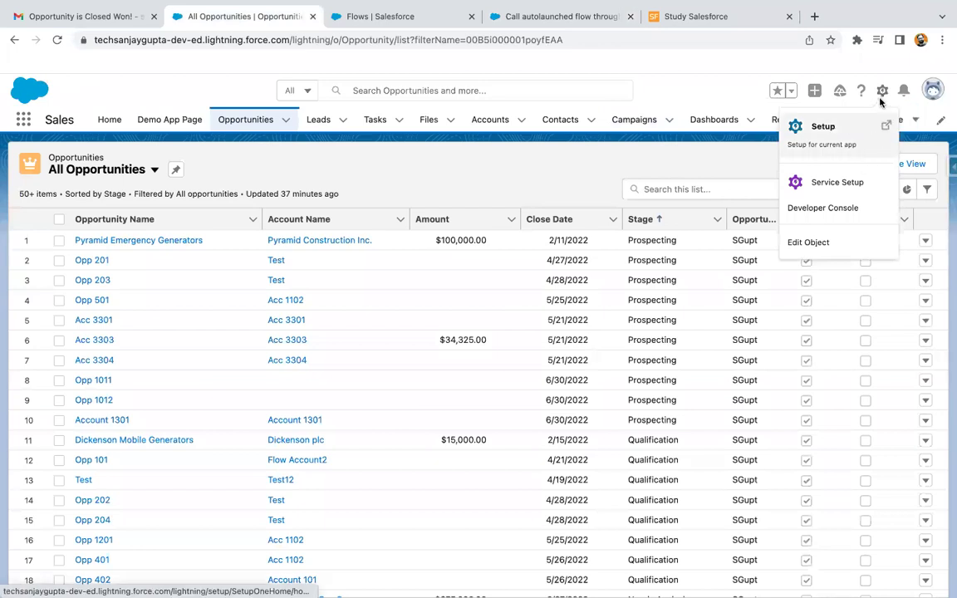
click(820, 209)
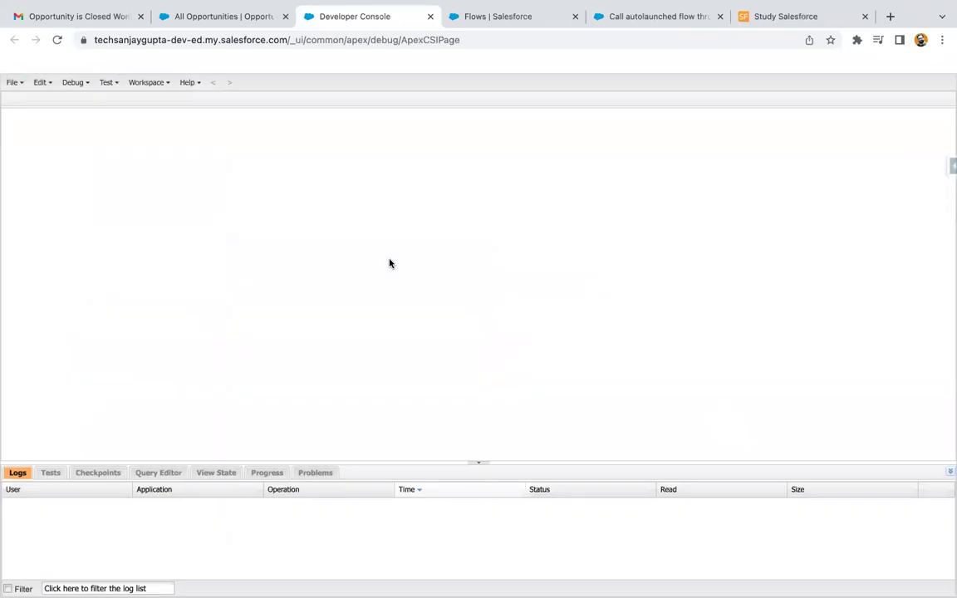
- Open the Execute Anonymous Apex window from the Debug menu and move it higher
click(76, 86)
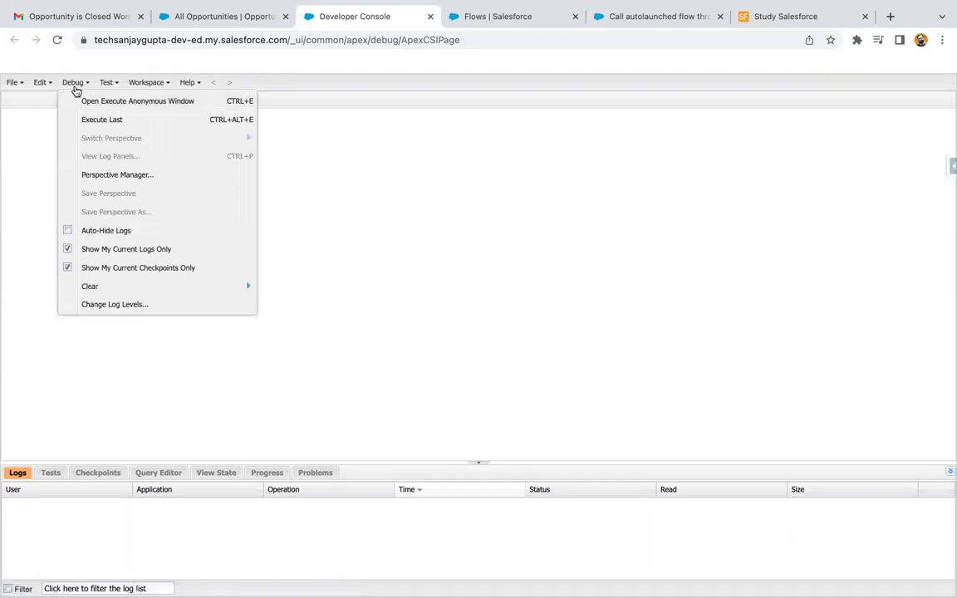
click(153, 103)
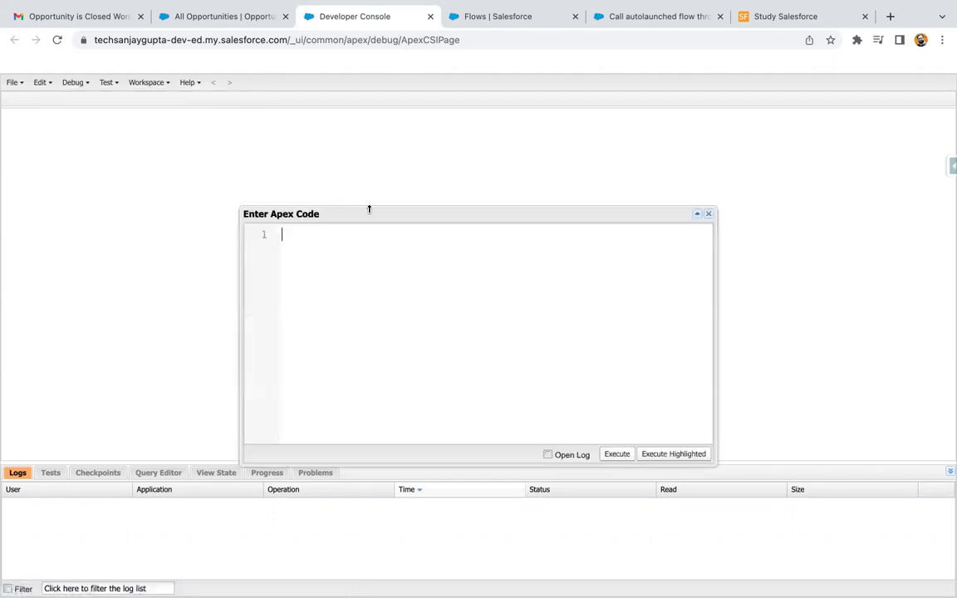
drag(369, 209, 355, 150)
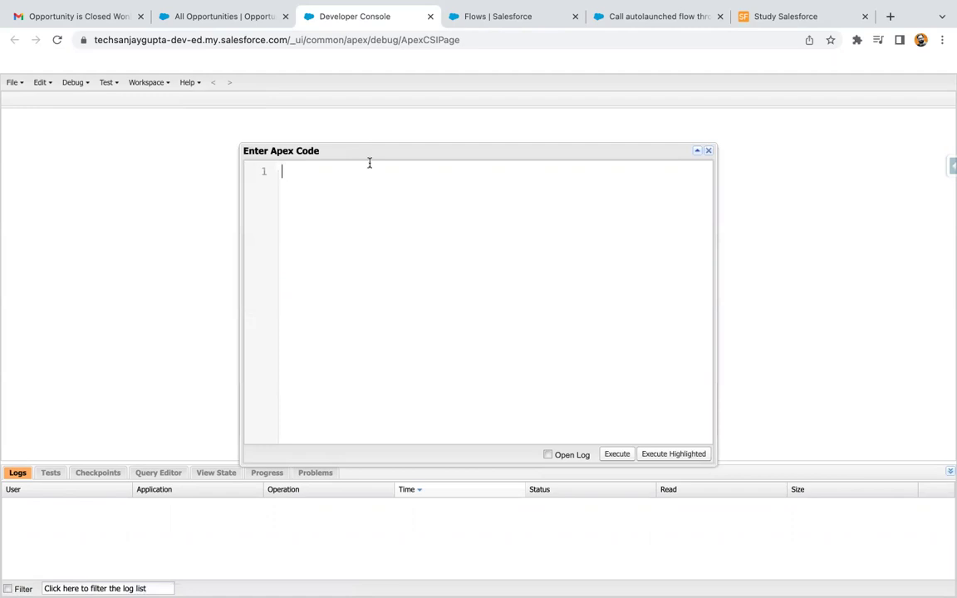
scroll(370, 163, up, 3)
scroll(370, 164, down, 1)
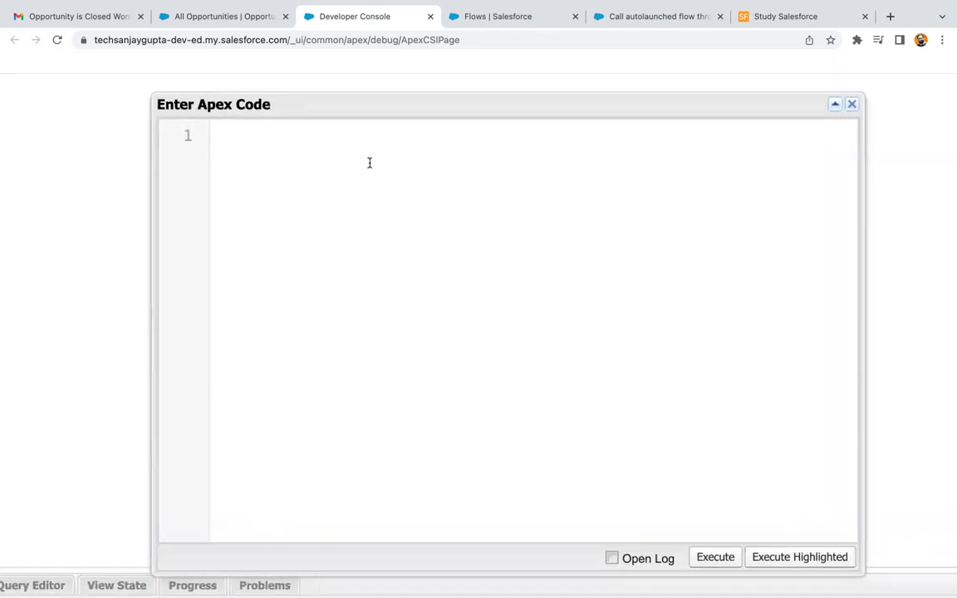
- Declare Map<String, Object> params = new Map<String, Object>(); on the first line
text(Map)
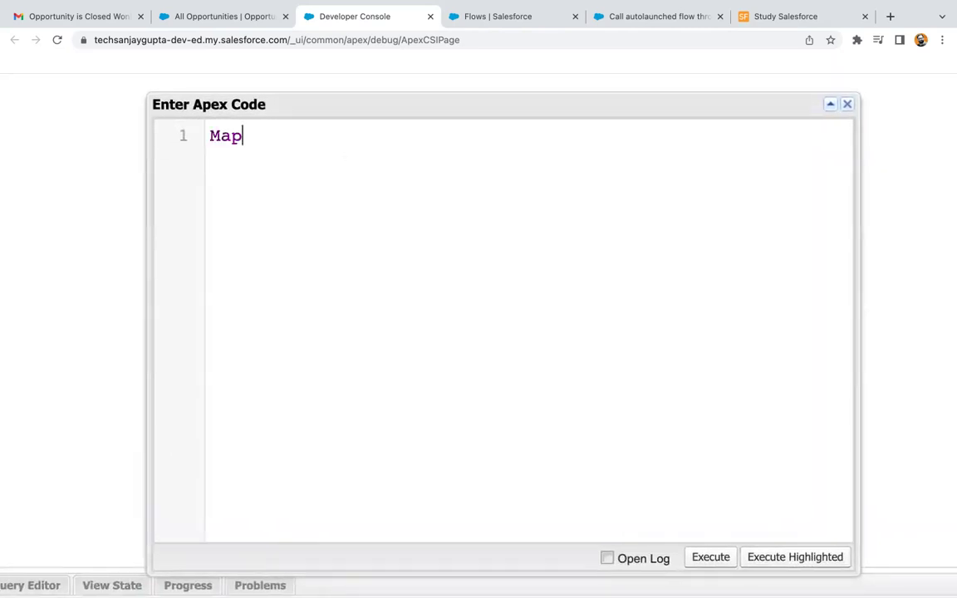
text(<Stsring,)
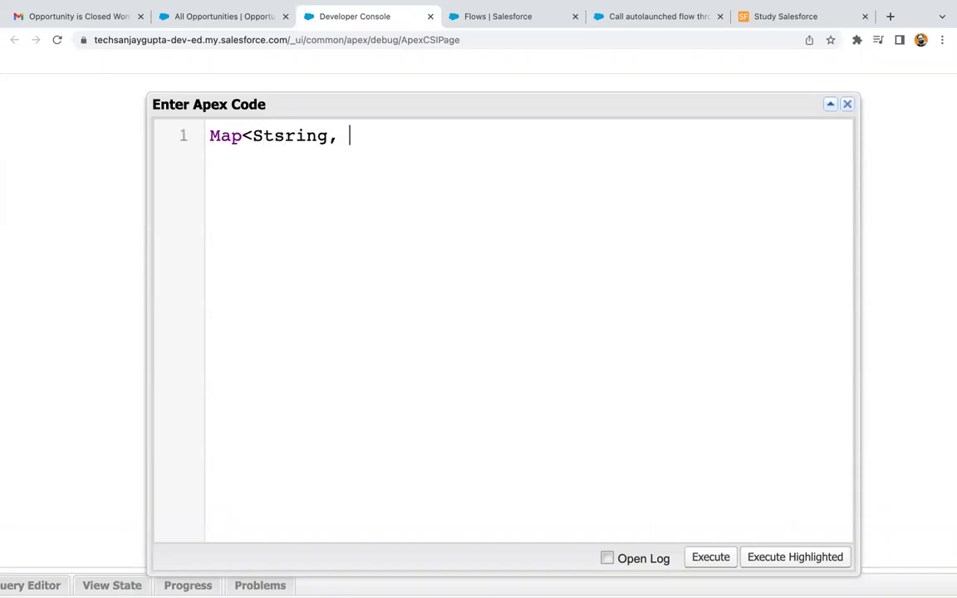
key(BackSpace)
key(BackSpace)
key(BackSpace)
key(BackSpace)
key(BackSpace)
key(BackSpace)
key(BackSpace)
text(ring,)
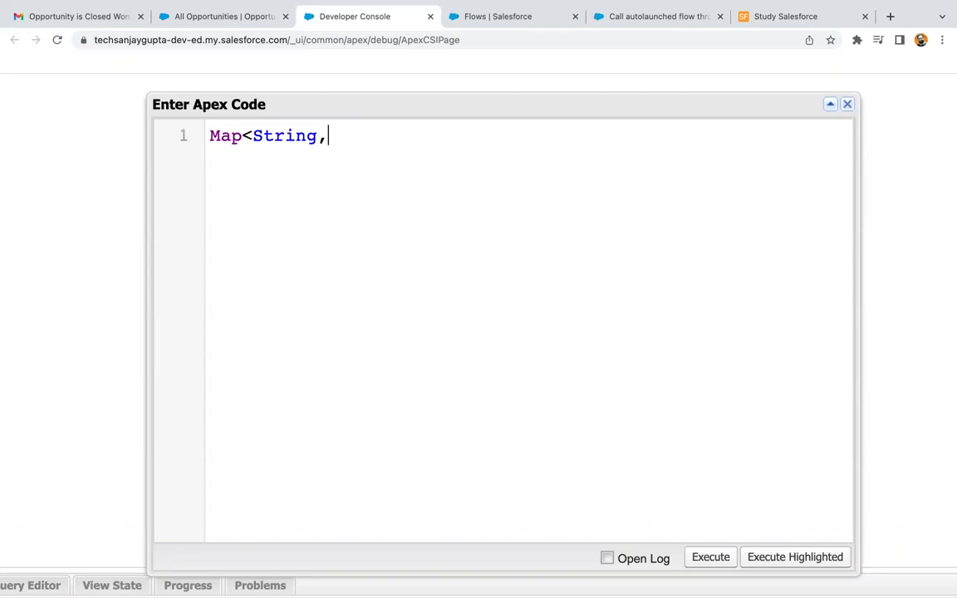
text( Object>)
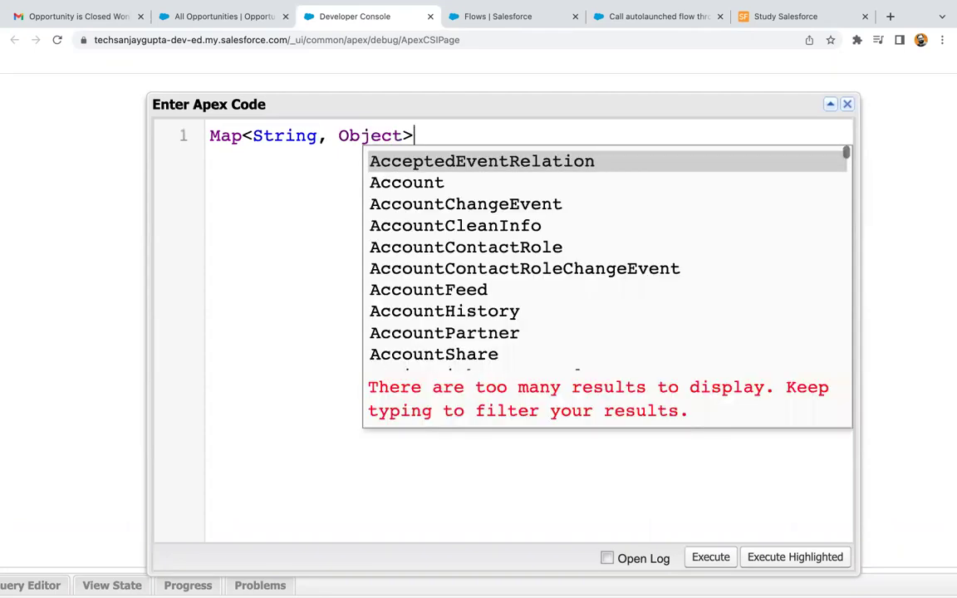
text( params)
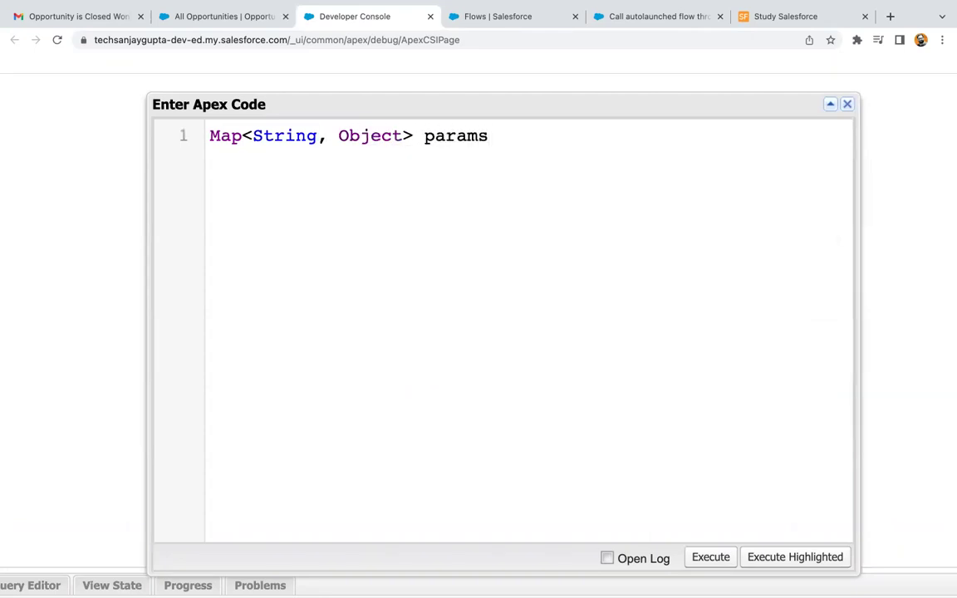
text( = new Map<)
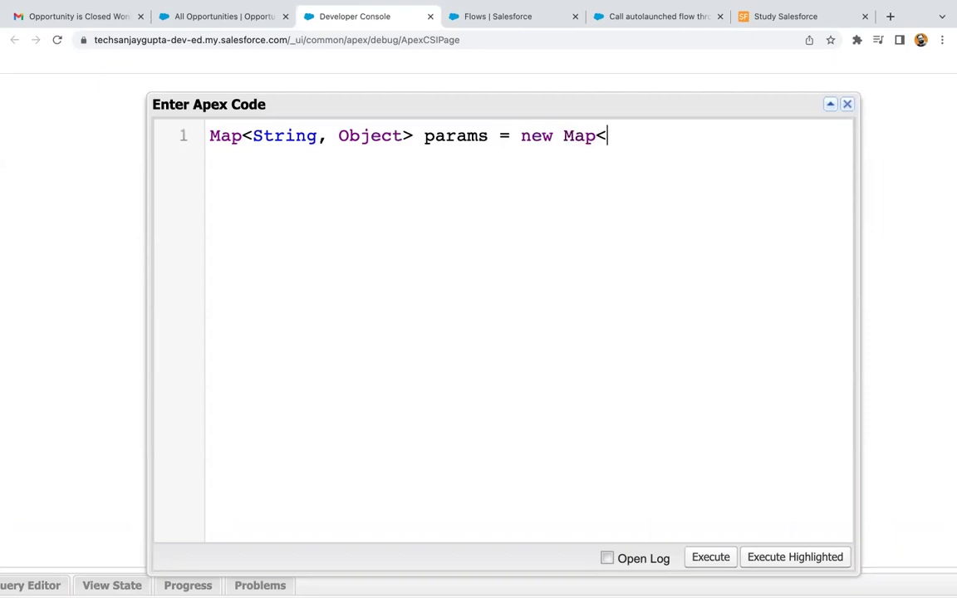
text(String,)
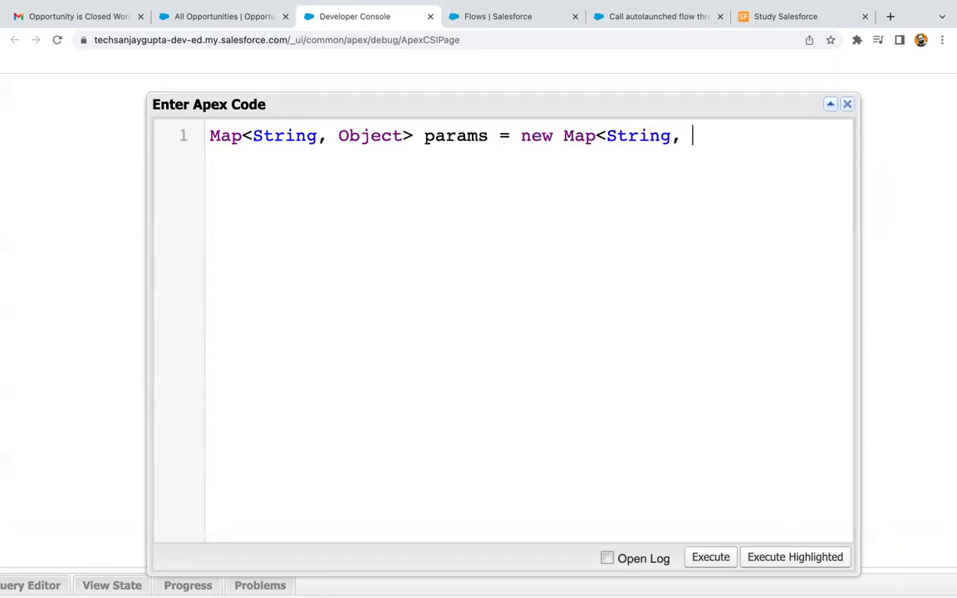
text( Object>())
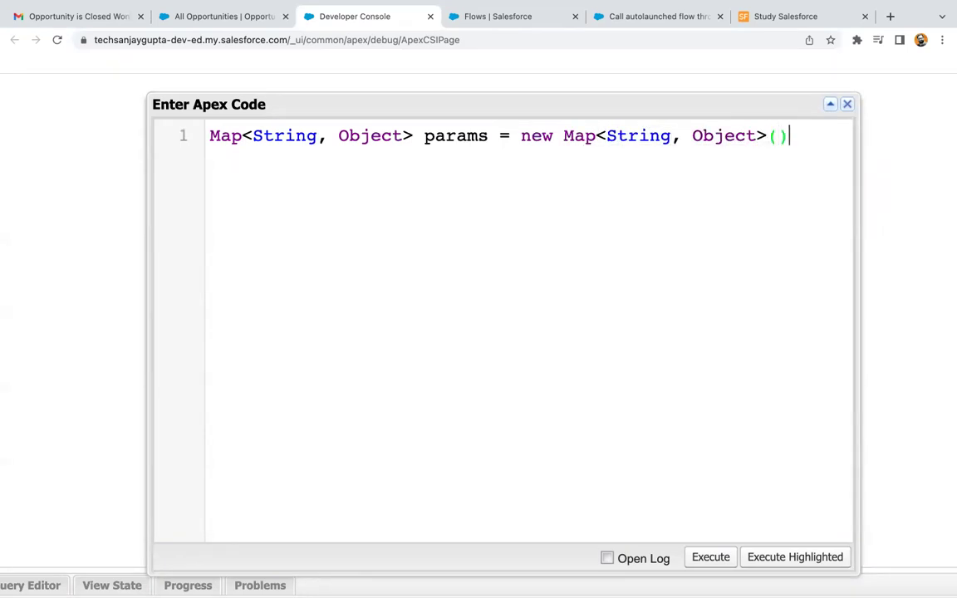
text(;)
key(Return)
- Add params.put('recordId', ''); on the second line
text(params.put()
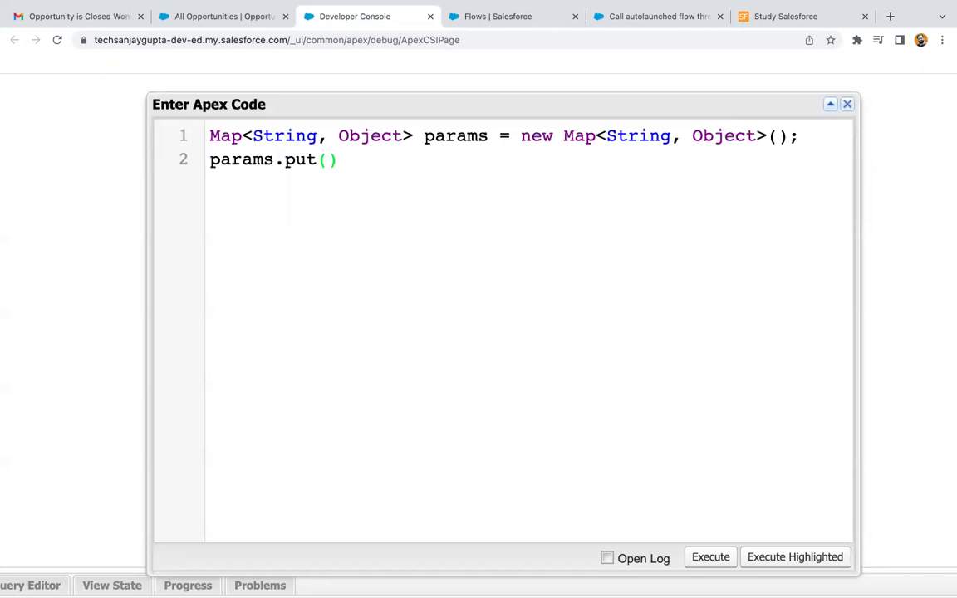
key(End)
text(;)
key(Left)
key(Left)
text('recordId)
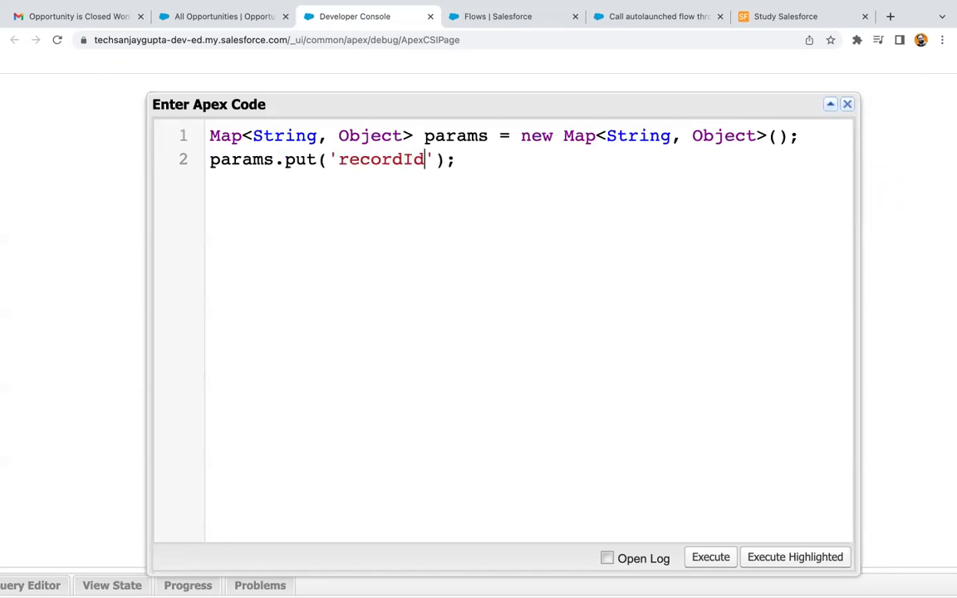
double_click(379, 159)
double_click(288, 136)
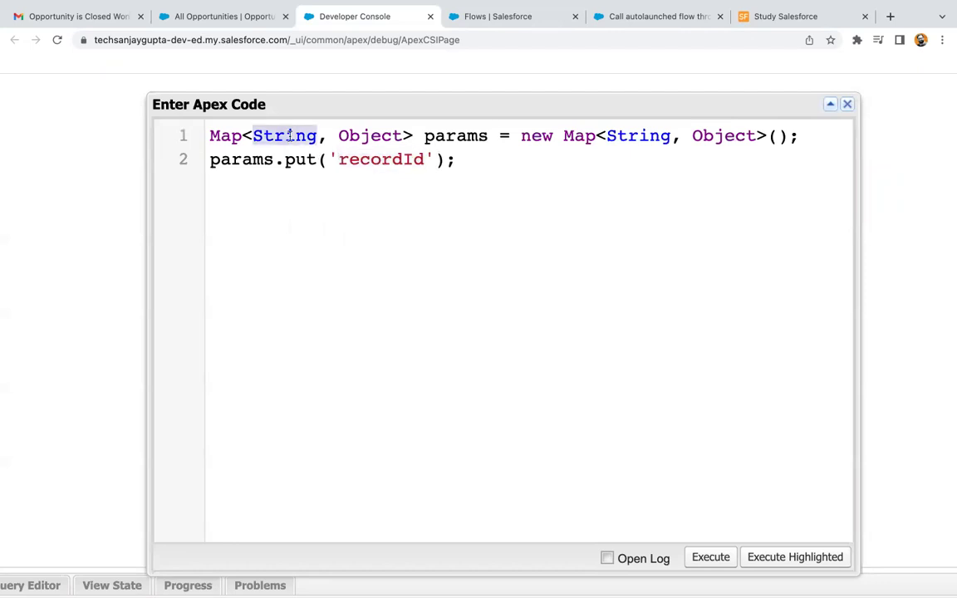
double_click(375, 159)
click(431, 160)
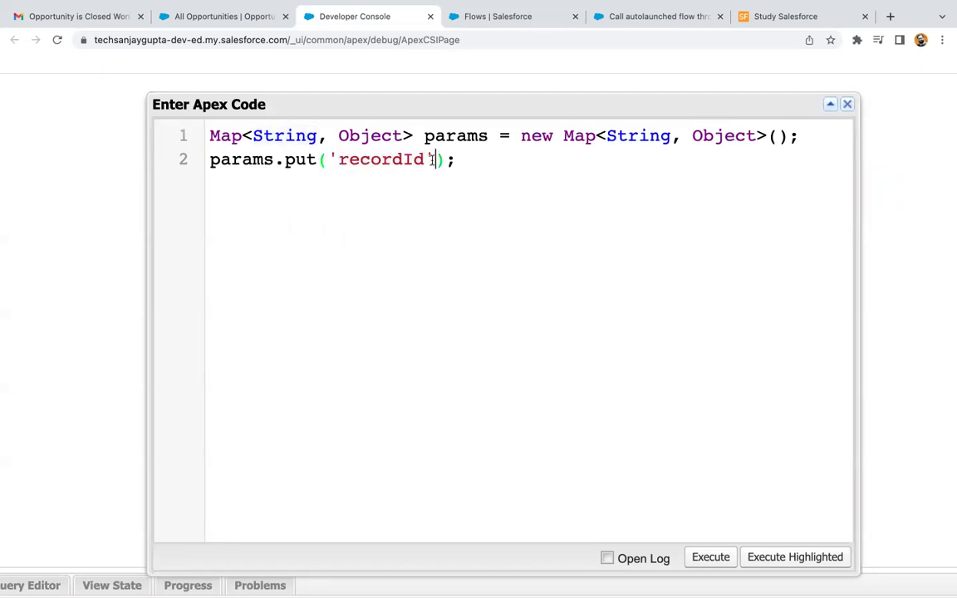
text(, '')
key(Right)
key(Right)
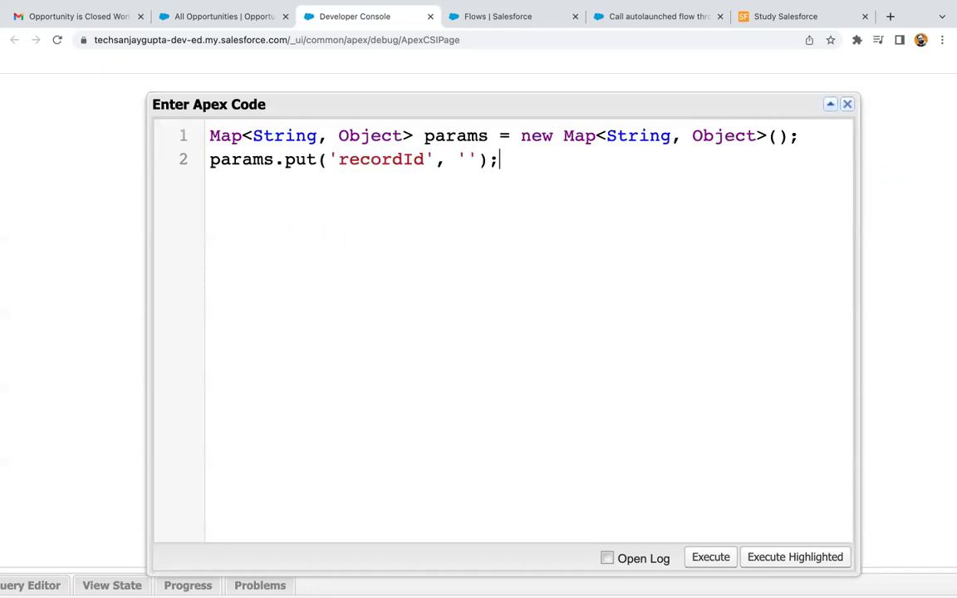
- Copy the Pyramid Emergency Generators opportunity's record ID from its URL into the clipboard
click(249, 17)
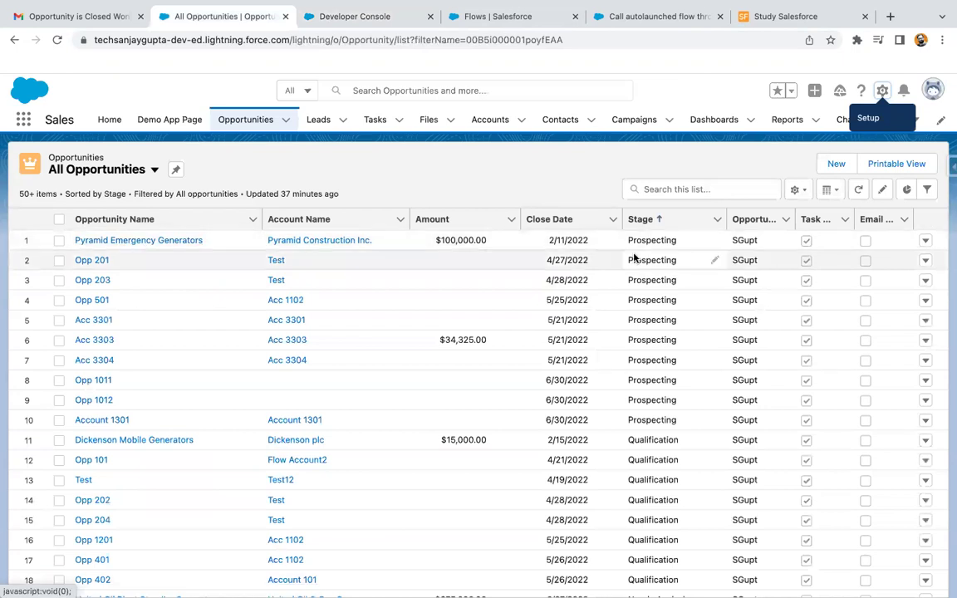
click(161, 240)
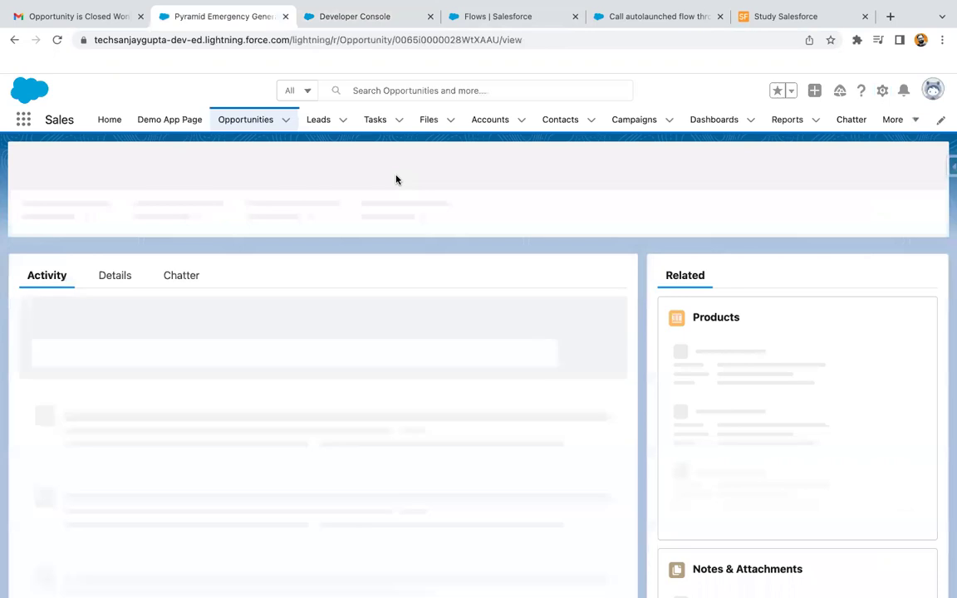
click(442, 44)
double_click(476, 41)
key(super+c)
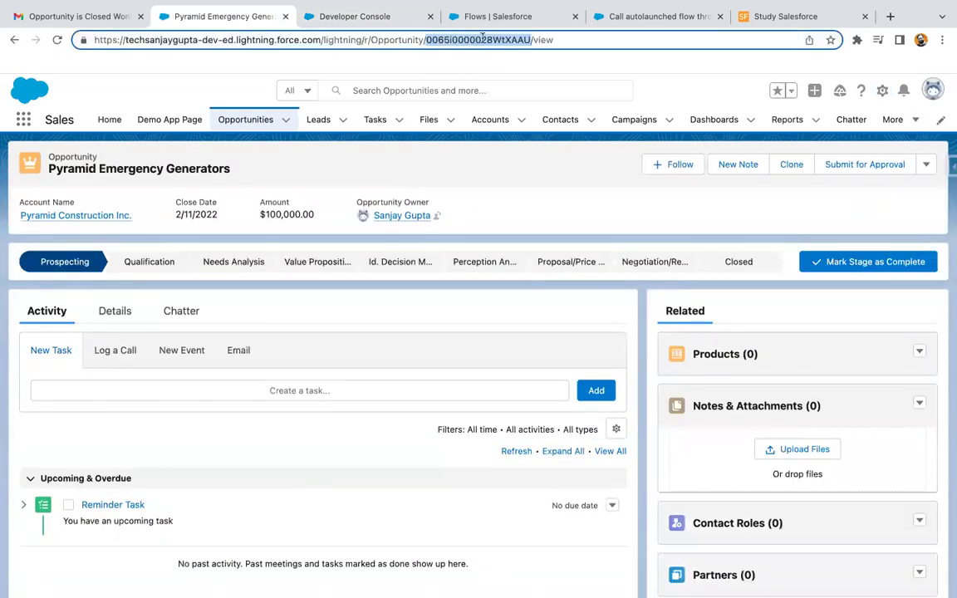
click(324, 18)
click(466, 158)
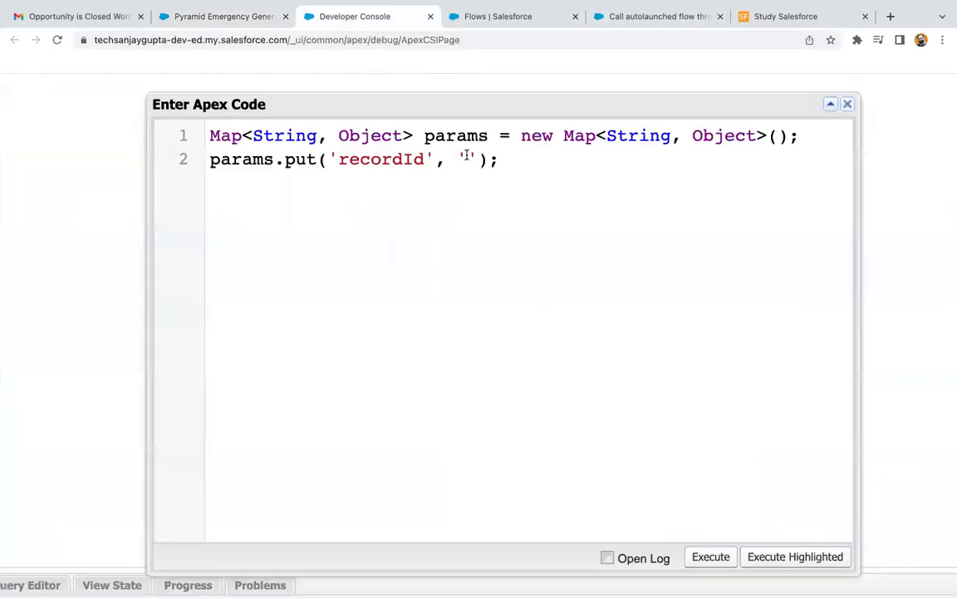
- Paste the copied record ID as the recordId value and widen the Apex editor
key(super+v)
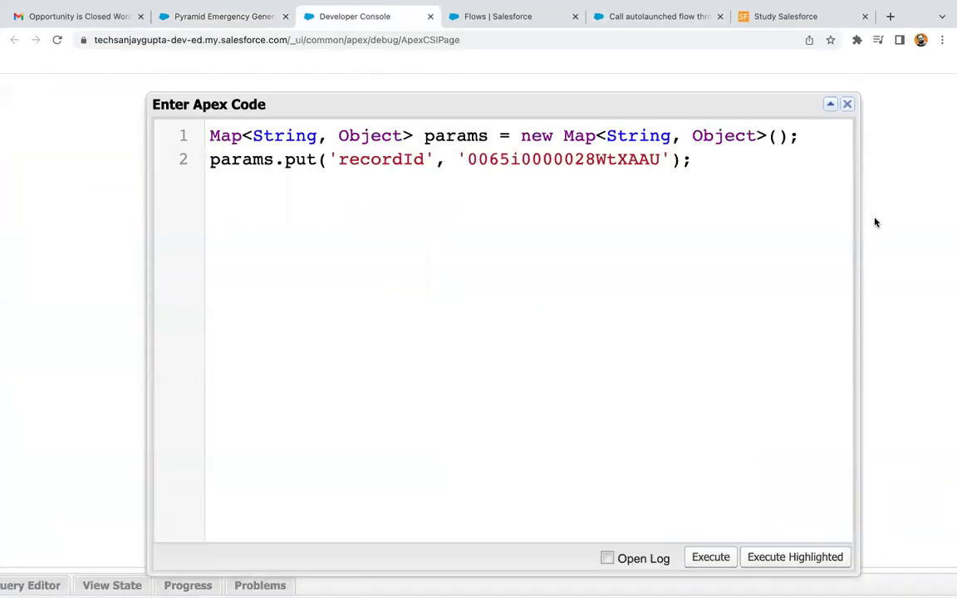
drag(861, 229, 922, 228)
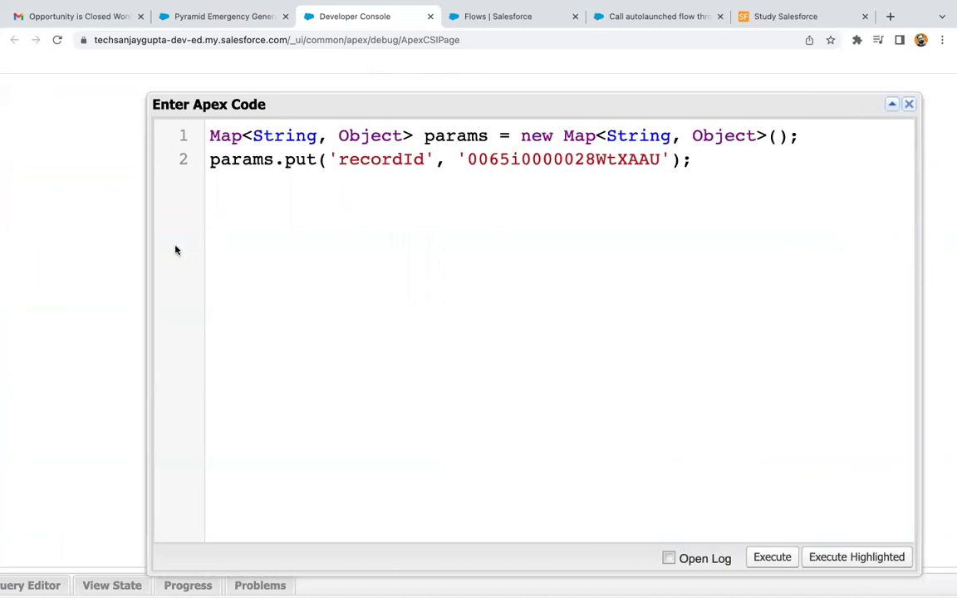
drag(150, 245, 37, 246)
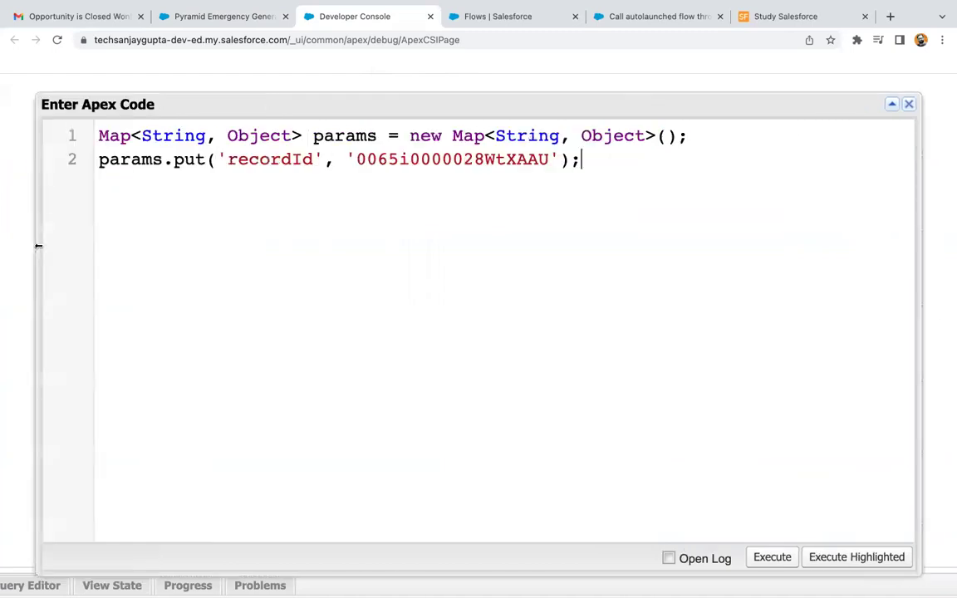
double_click(283, 158)
double_click(447, 161)
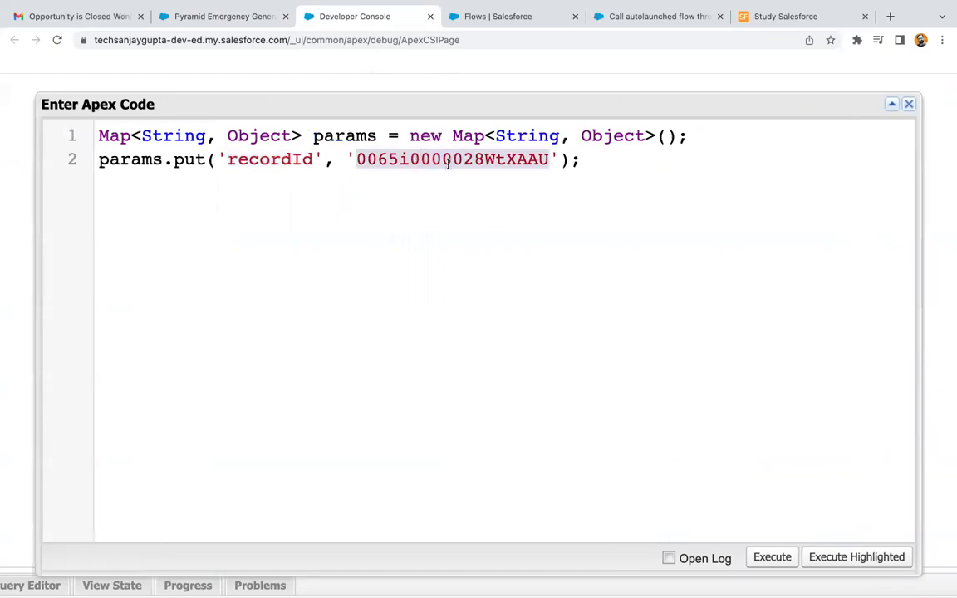
key(End)
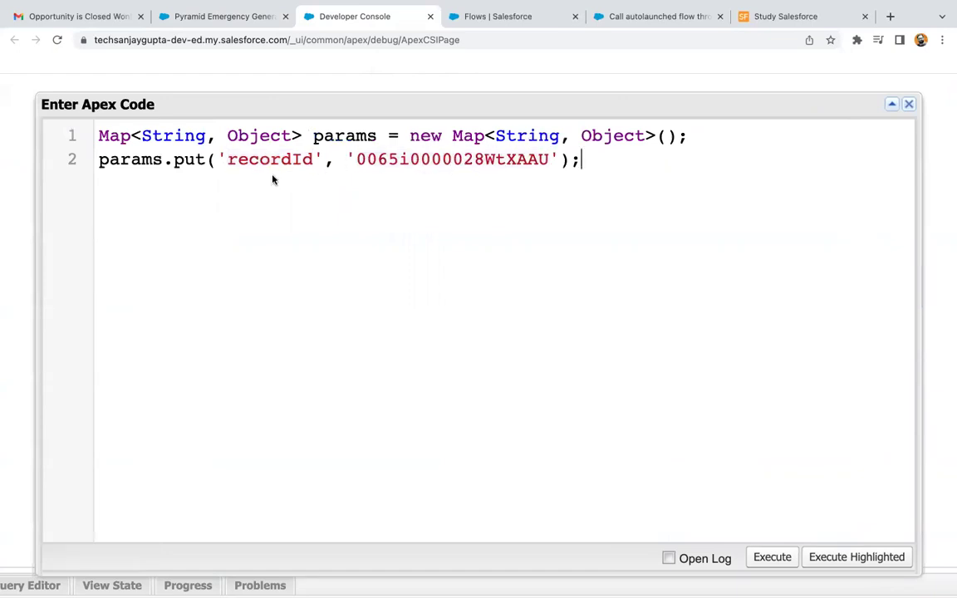